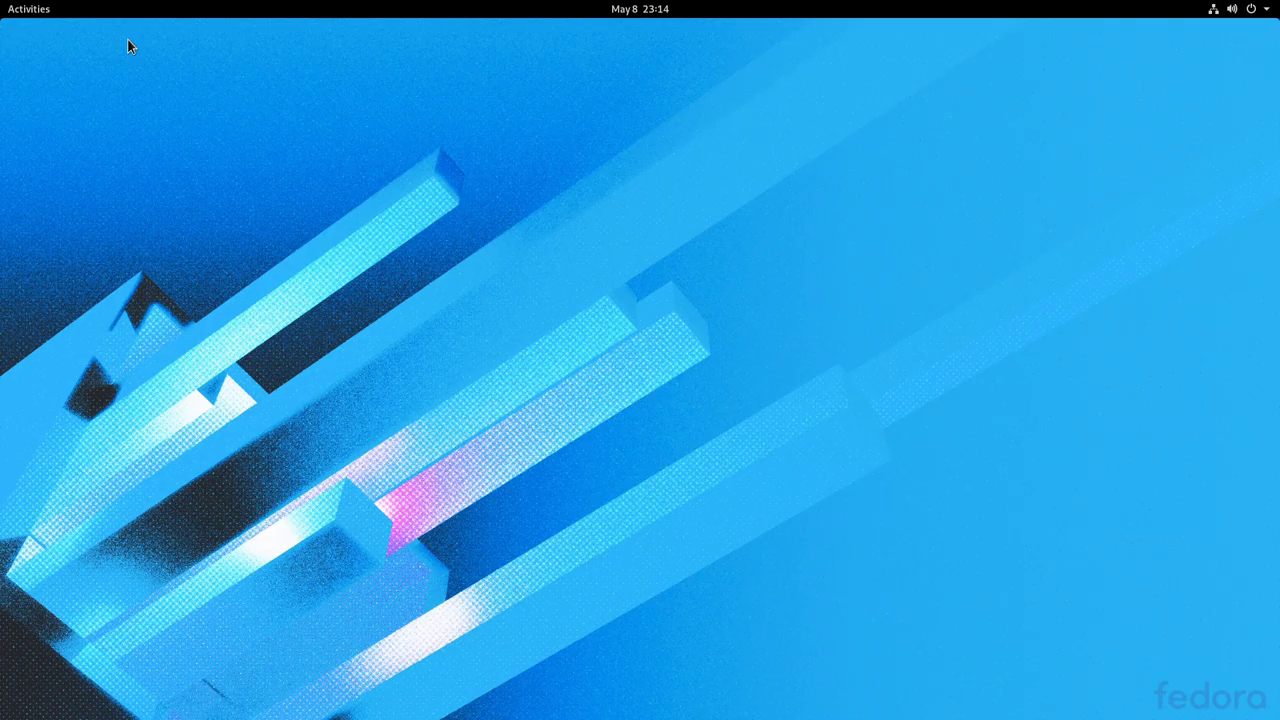
Step: Show the full application grid and briefly browse the Utilities folder before closing it
{"action": "left_click", "coordinate": [38, 12]}
{"action": "left_click", "coordinate": [38, 509]}
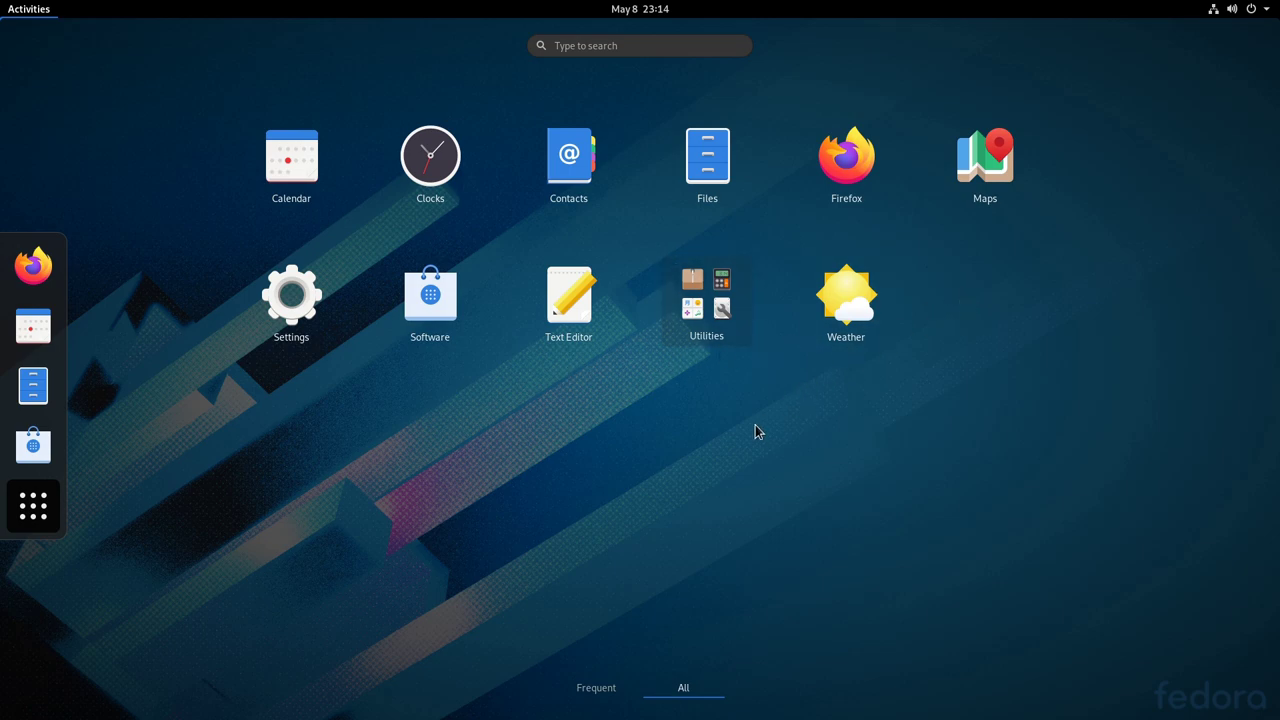
{"action": "left_click", "coordinate": [729, 336]}
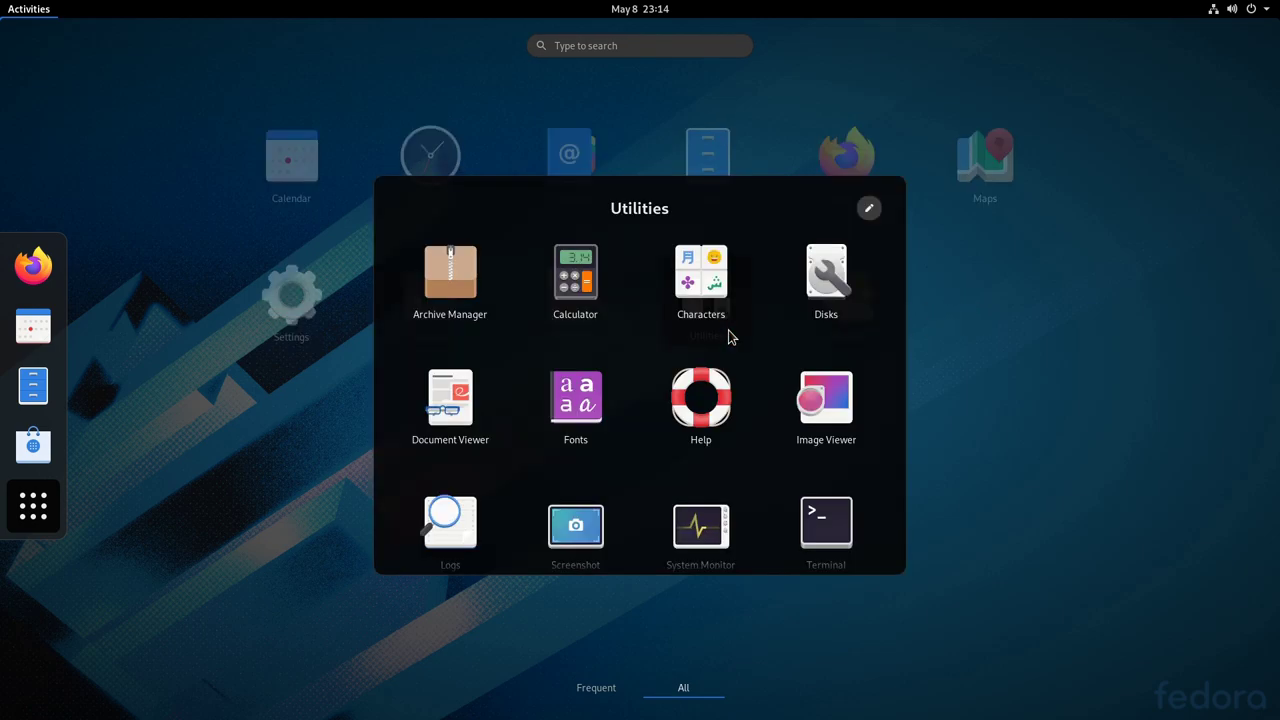
{"action": "scroll", "coordinate": [610, 412], "scroll_direction": "down", "scroll_amount": 1}
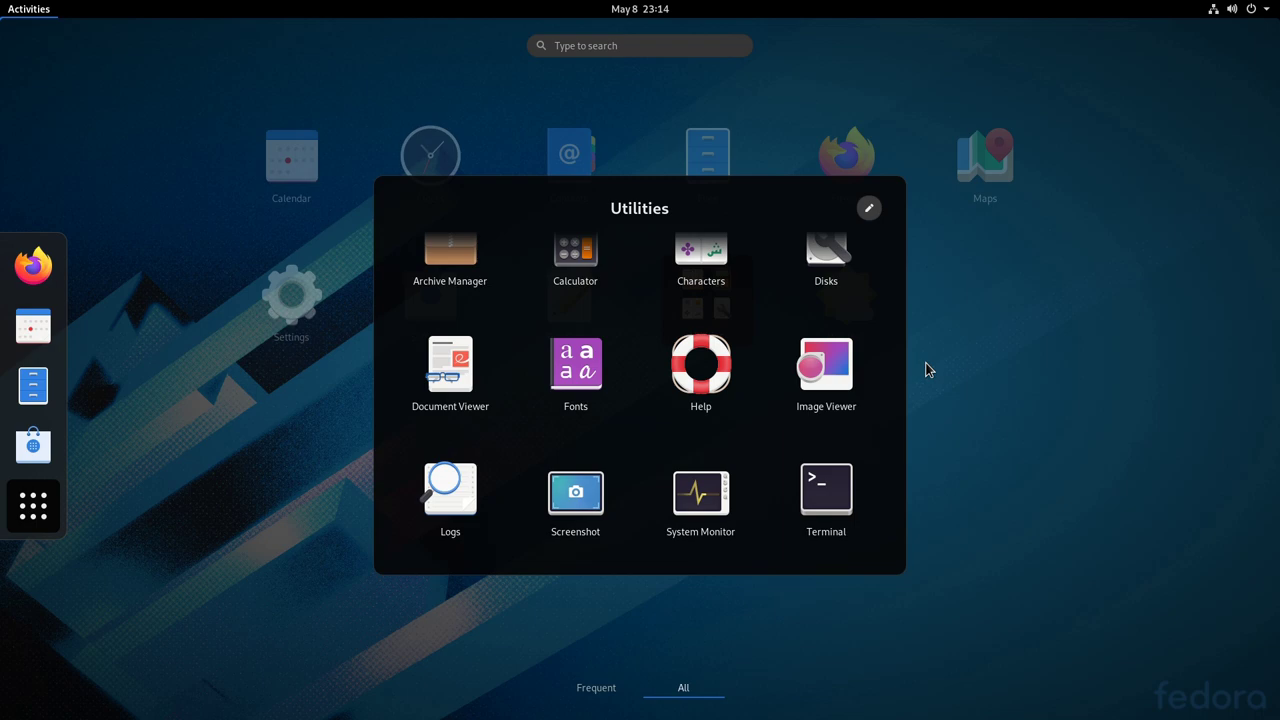
{"action": "left_click", "coordinate": [955, 364]}
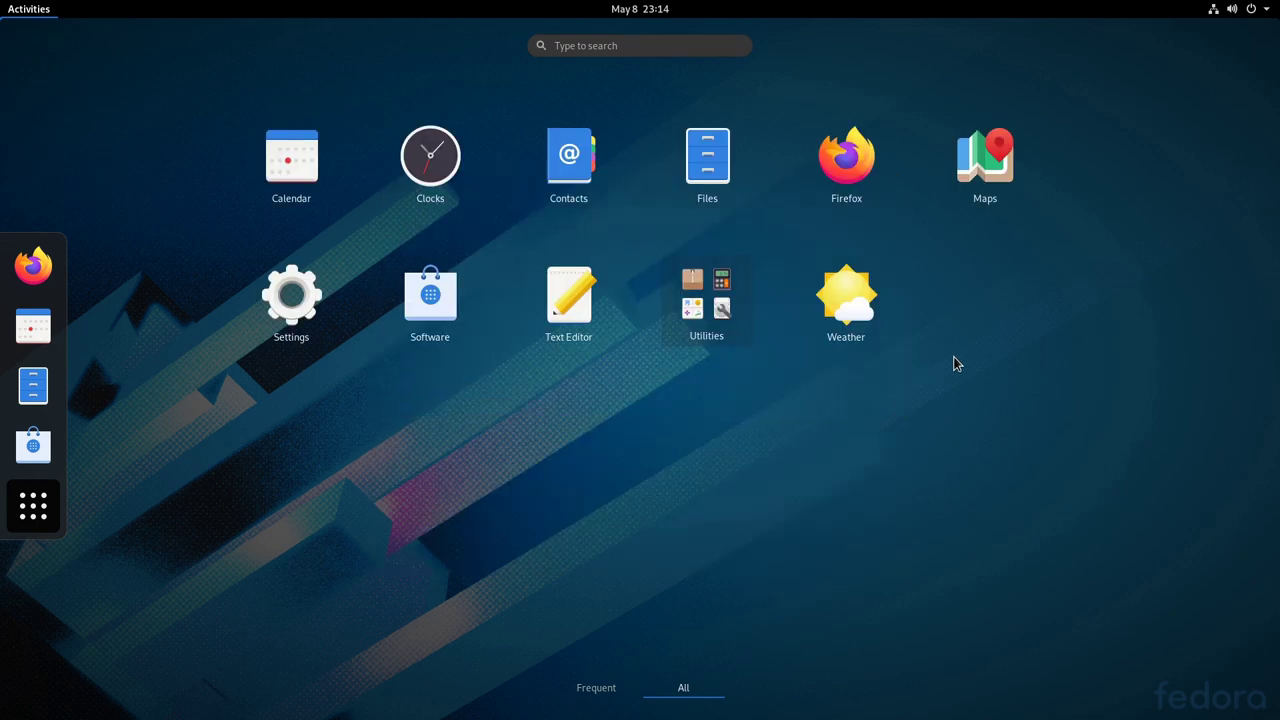
Step: Launch Terminal from an Activities search for 'termi' and enlarge its text
{"action": "type", "text": "termi"}
{"action": "key", "text": "Return"}
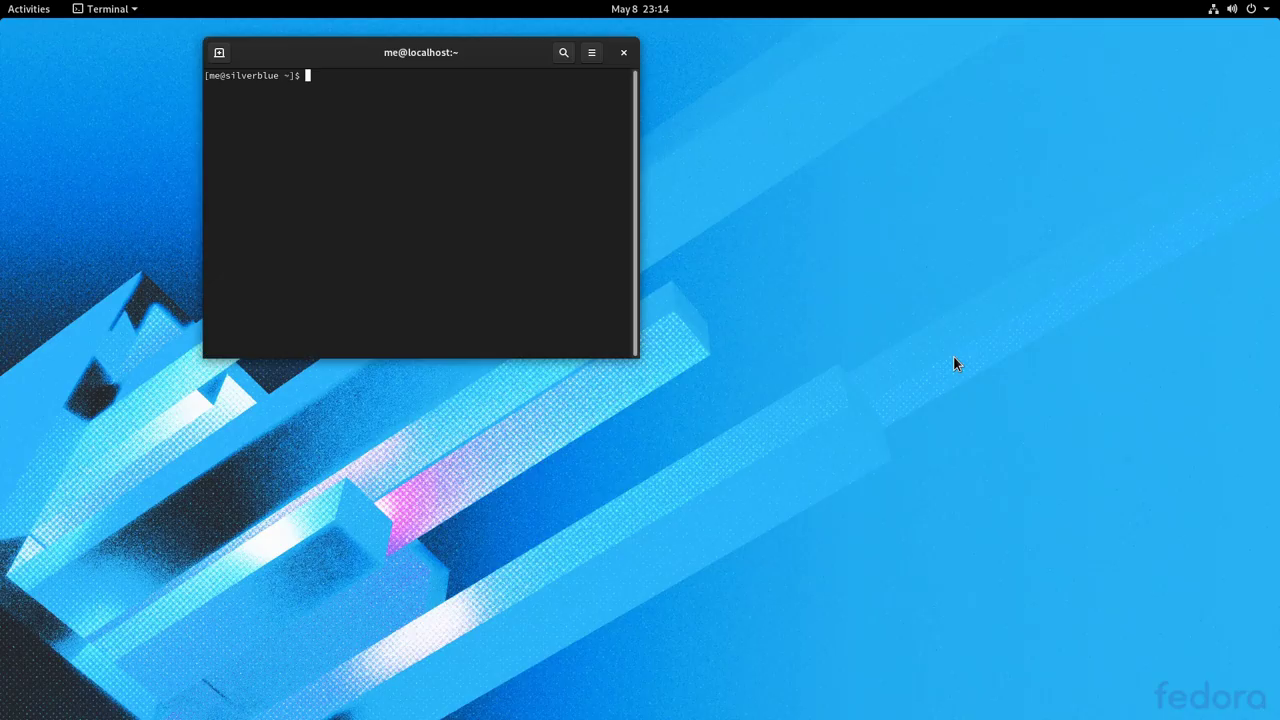
{"action": "key", "text": "ctrl+plus"}
{"action": "key", "text": "ctrl+plus"}
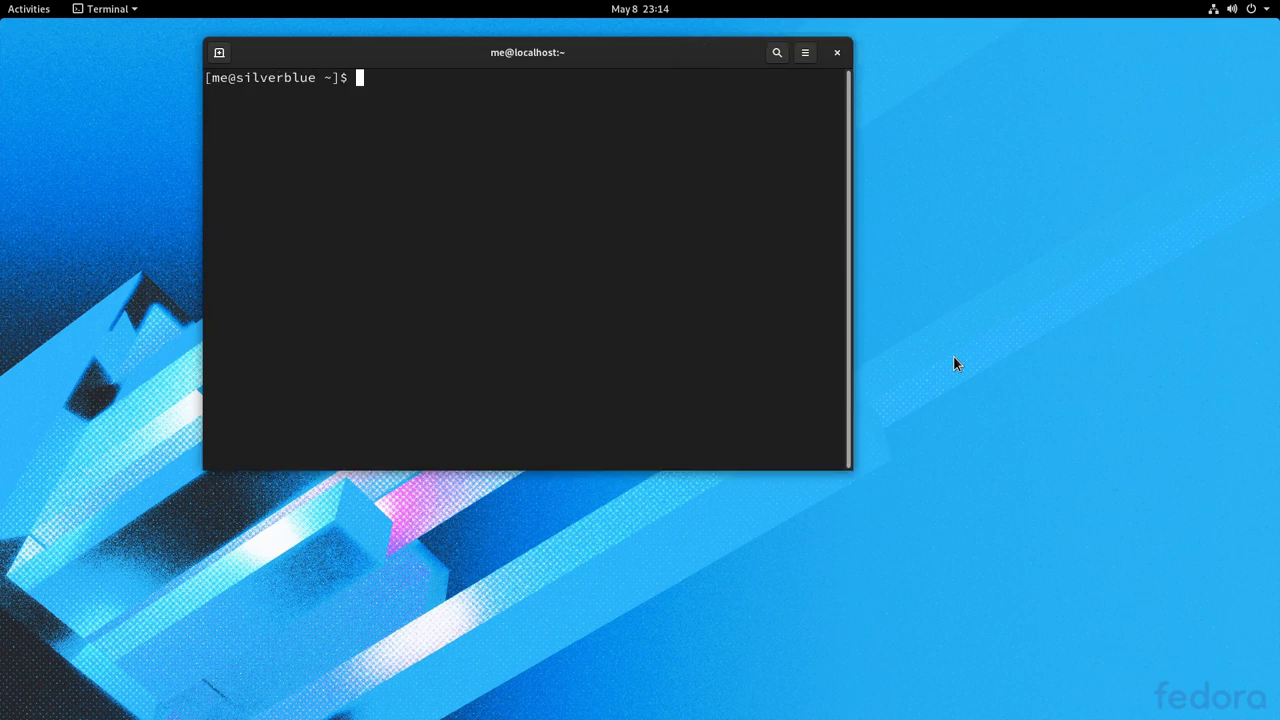
Step: Run 'flatpak list' to show the installed f32 Platform runtime and GNOME apps
{"action": "type", "text": "flatpak list"}
{"action": "key", "text": "Return"}
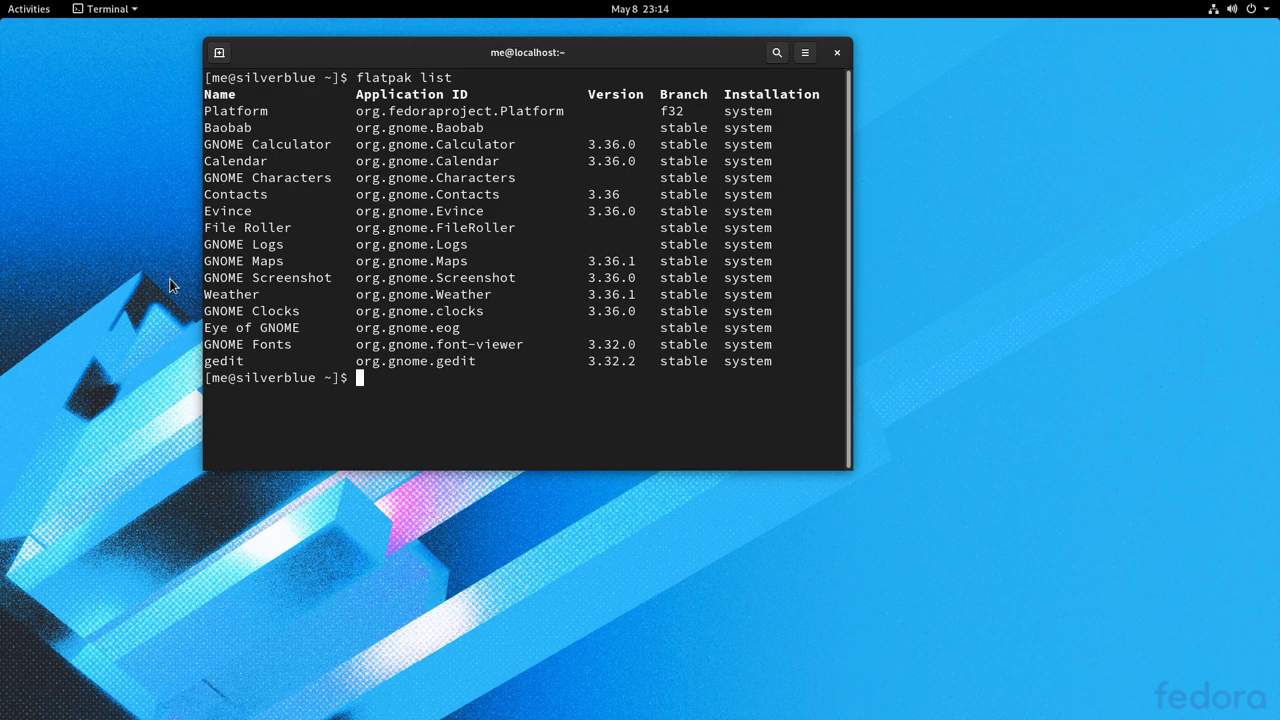
{"action": "key", "text": "super"}
Step: Show all applications and open the Utilities folder, scrolling down toward Terminal
{"action": "left_click", "coordinate": [33, 536]}
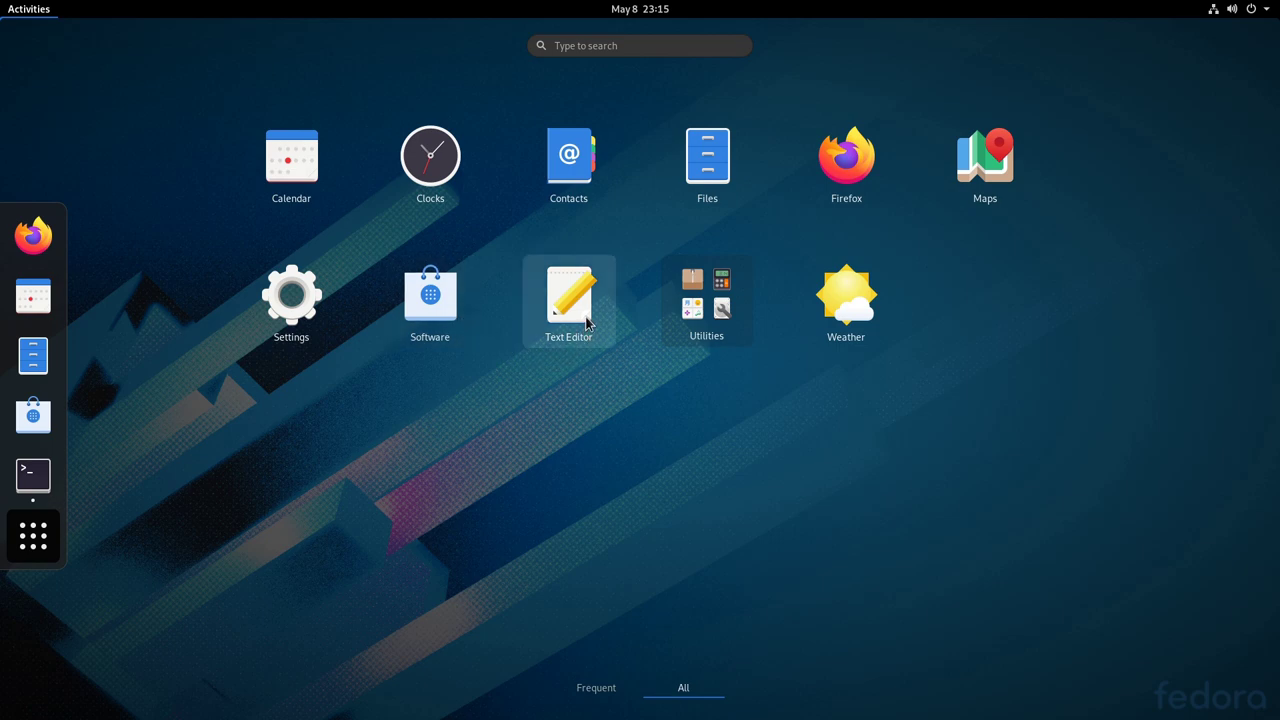
{"action": "left_click", "coordinate": [710, 340]}
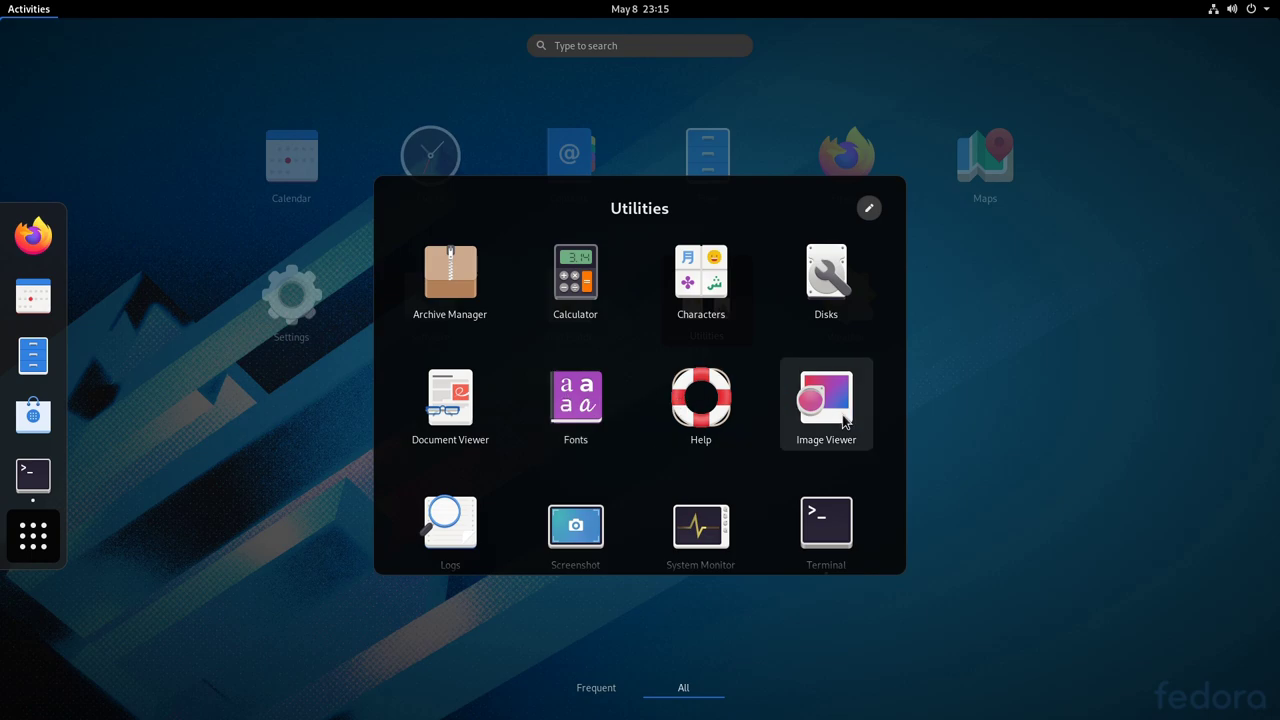
{"action": "scroll", "coordinate": [843, 423], "scroll_direction": "down", "scroll_amount": 1}
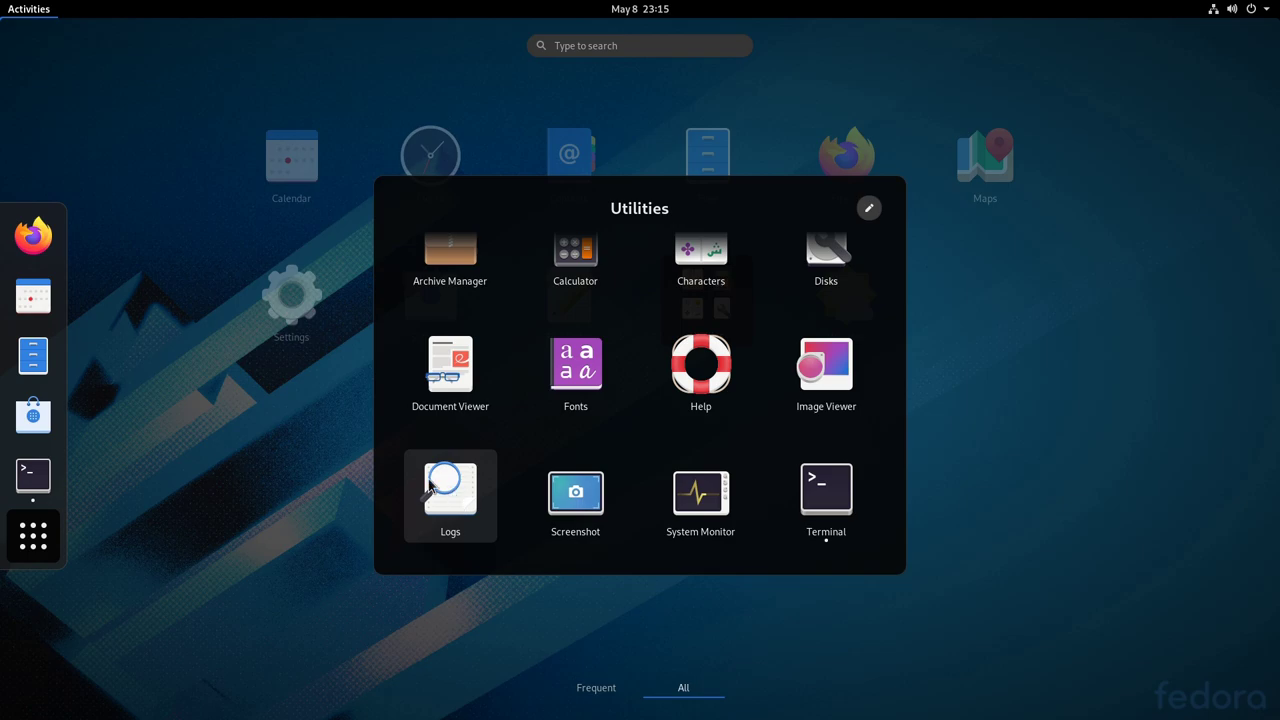
Step: Bring Terminal to the front and select the org.fedoraproject.Platform f32 line of the list
{"action": "left_click", "coordinate": [287, 436]}
{"action": "key", "text": "Escape"}
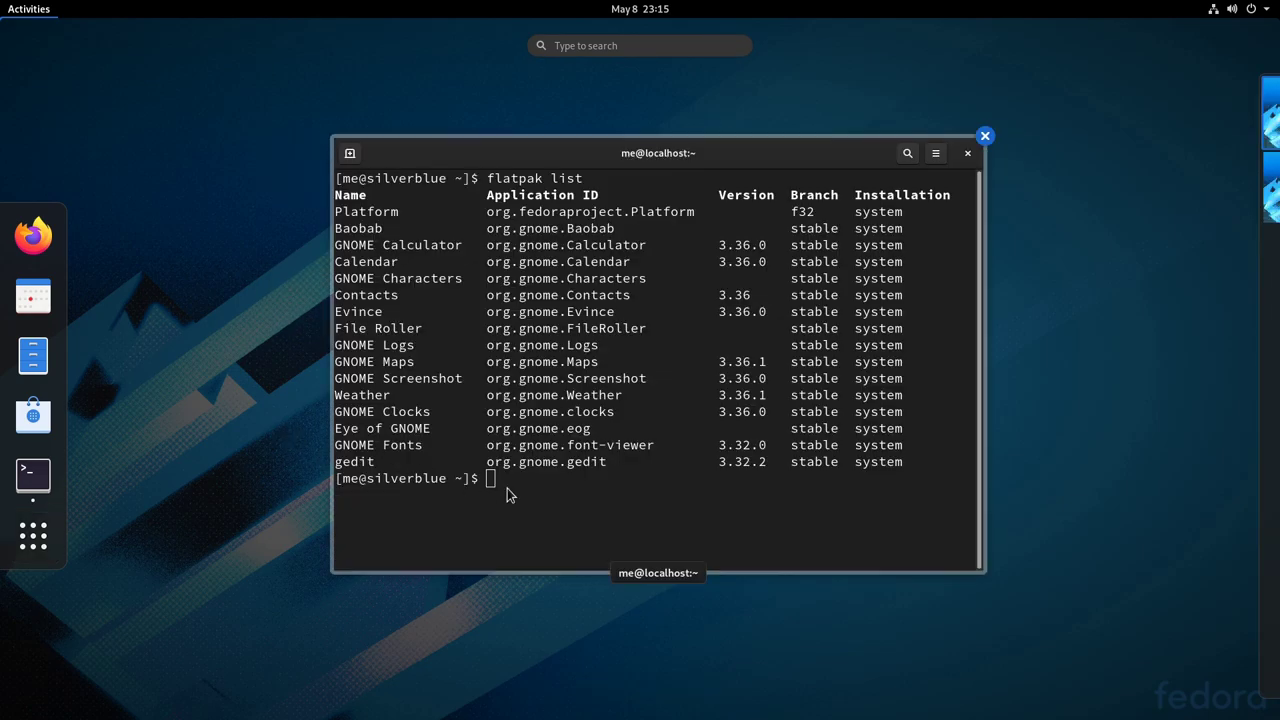
{"action": "left_click", "coordinate": [508, 414]}
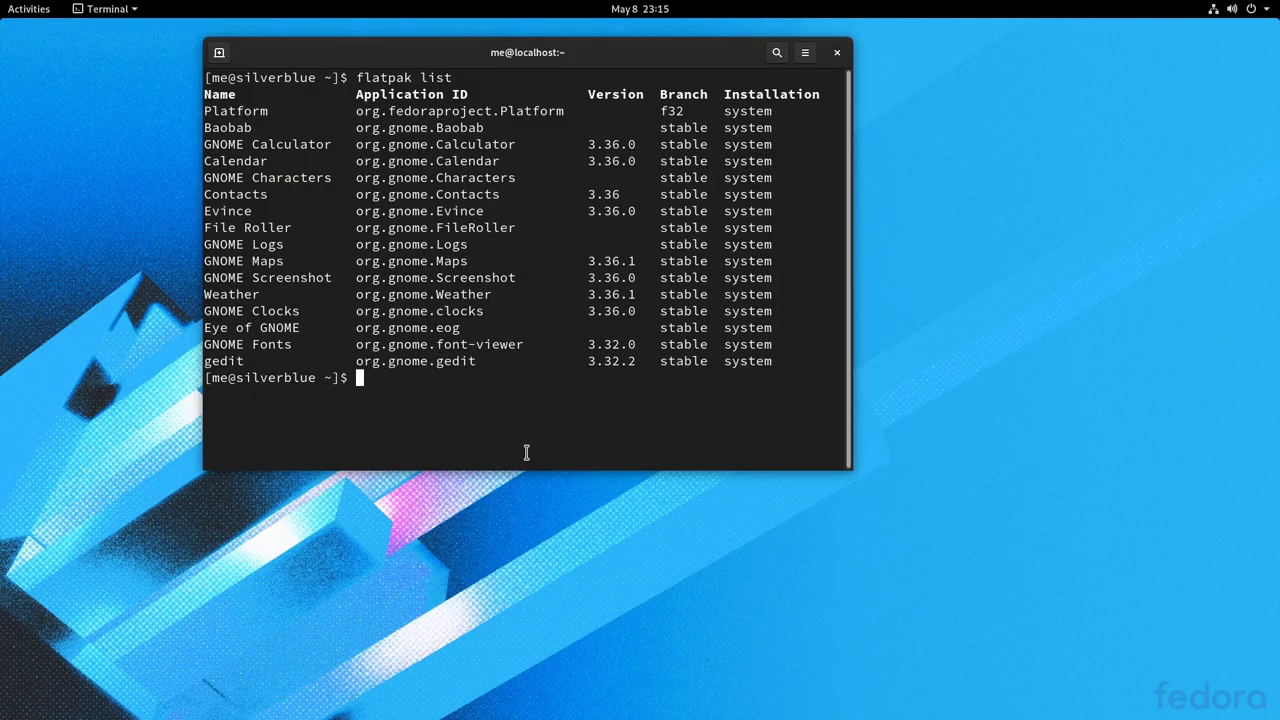
{"action": "triple_click", "coordinate": [460, 115]}
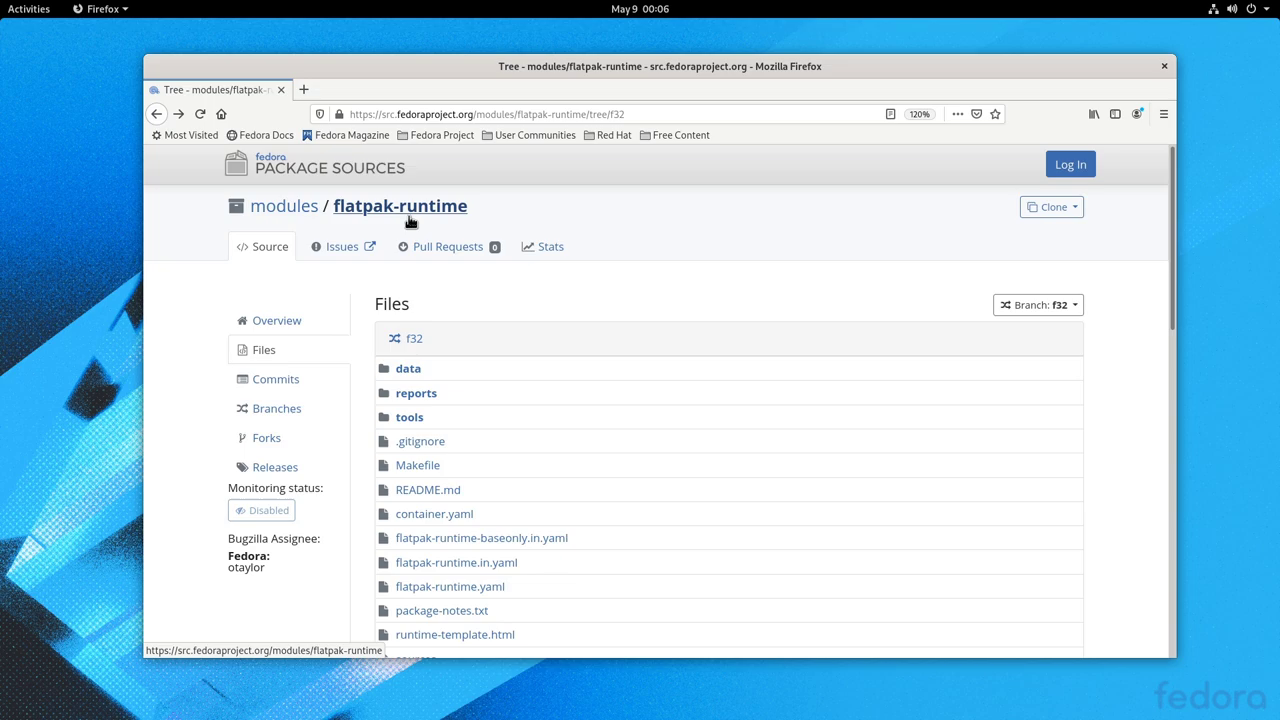
Step: Open flatpak-runtime.yaml, select its rpms: line and scroll through the package list
{"action": "left_click", "coordinate": [496, 589]}
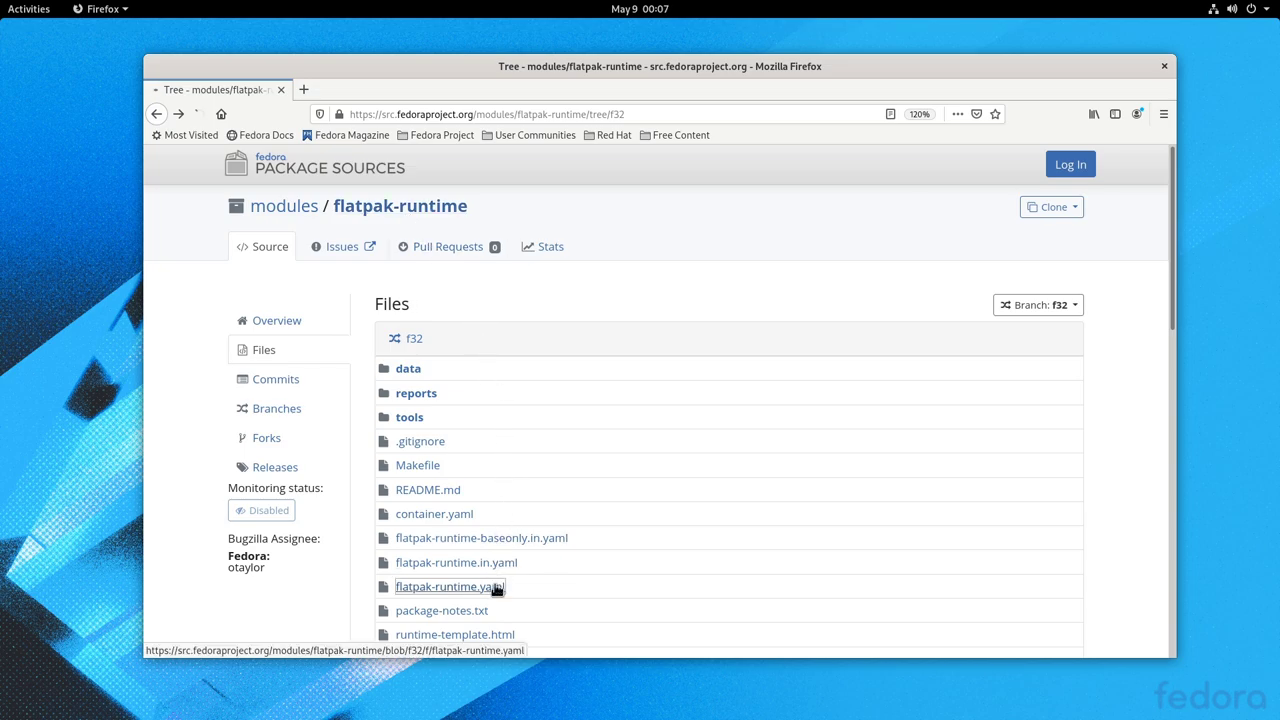
{"action": "scroll", "coordinate": [560, 500], "scroll_direction": "down", "scroll_amount": 3}
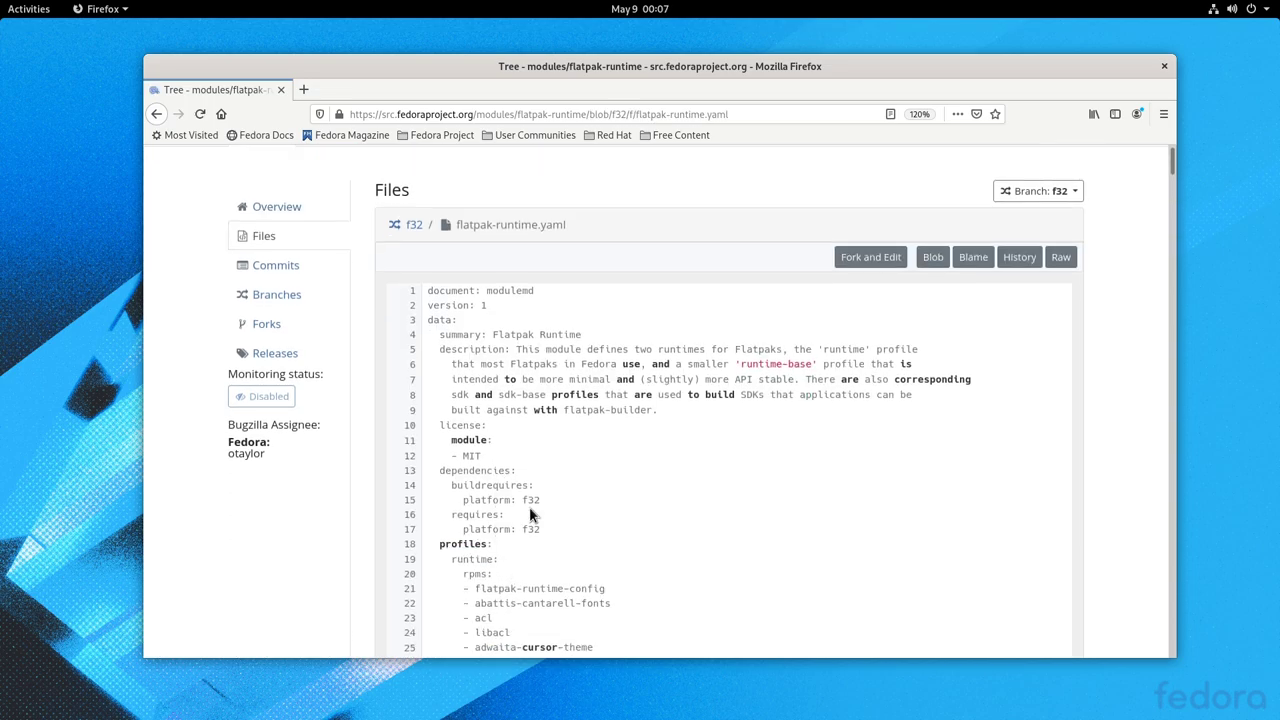
{"action": "scroll", "coordinate": [577, 449], "scroll_direction": "down", "scroll_amount": 5}
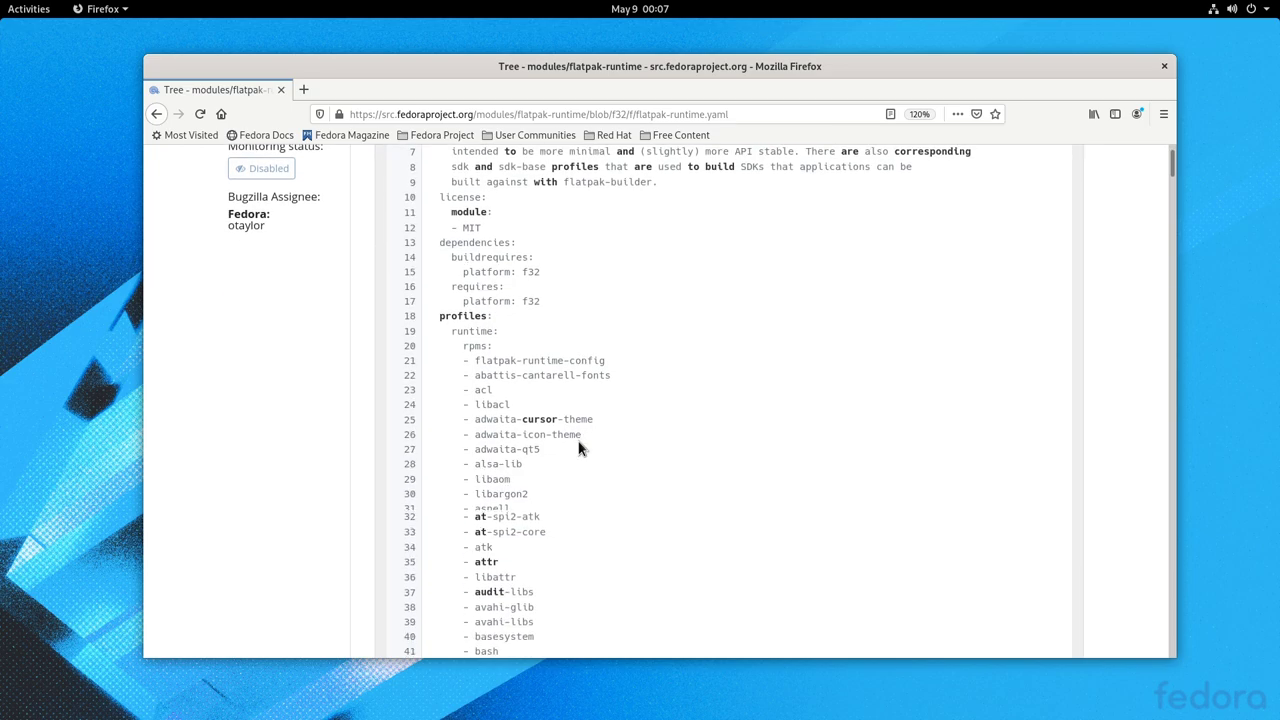
{"action": "triple_click", "coordinate": [470, 233]}
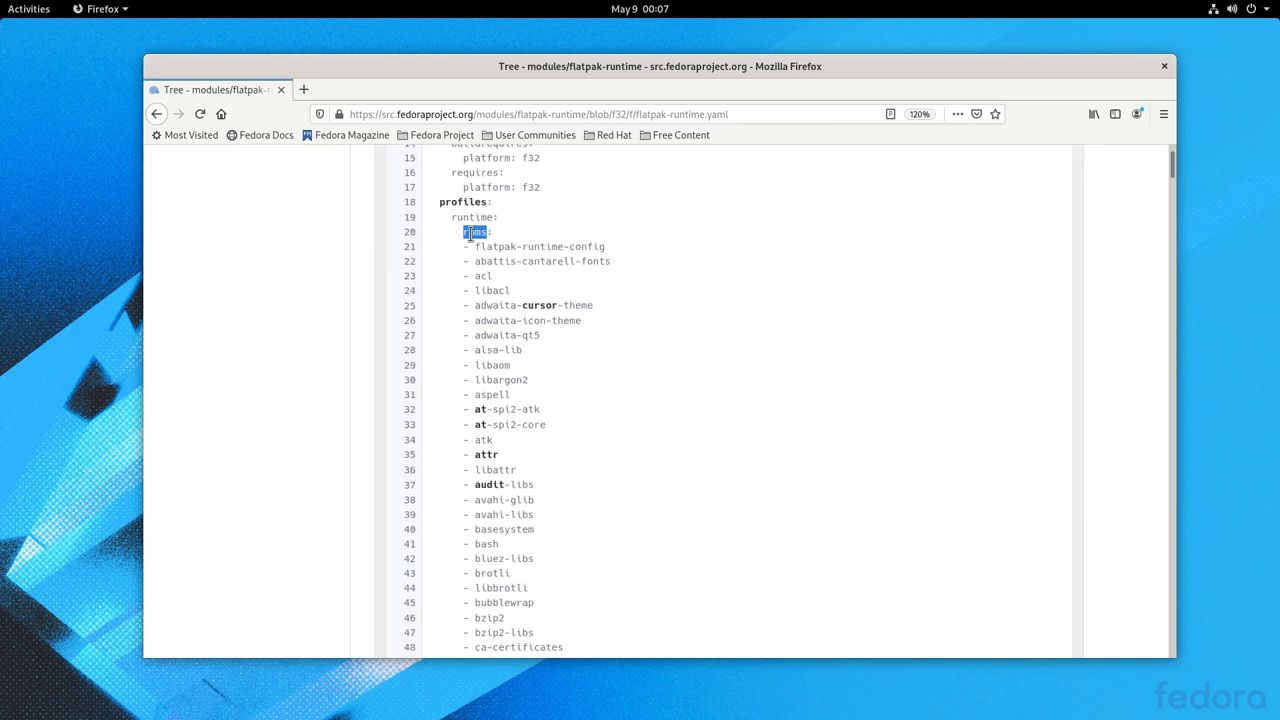
{"action": "scroll", "coordinate": [648, 310], "scroll_direction": "down", "scroll_amount": 5}
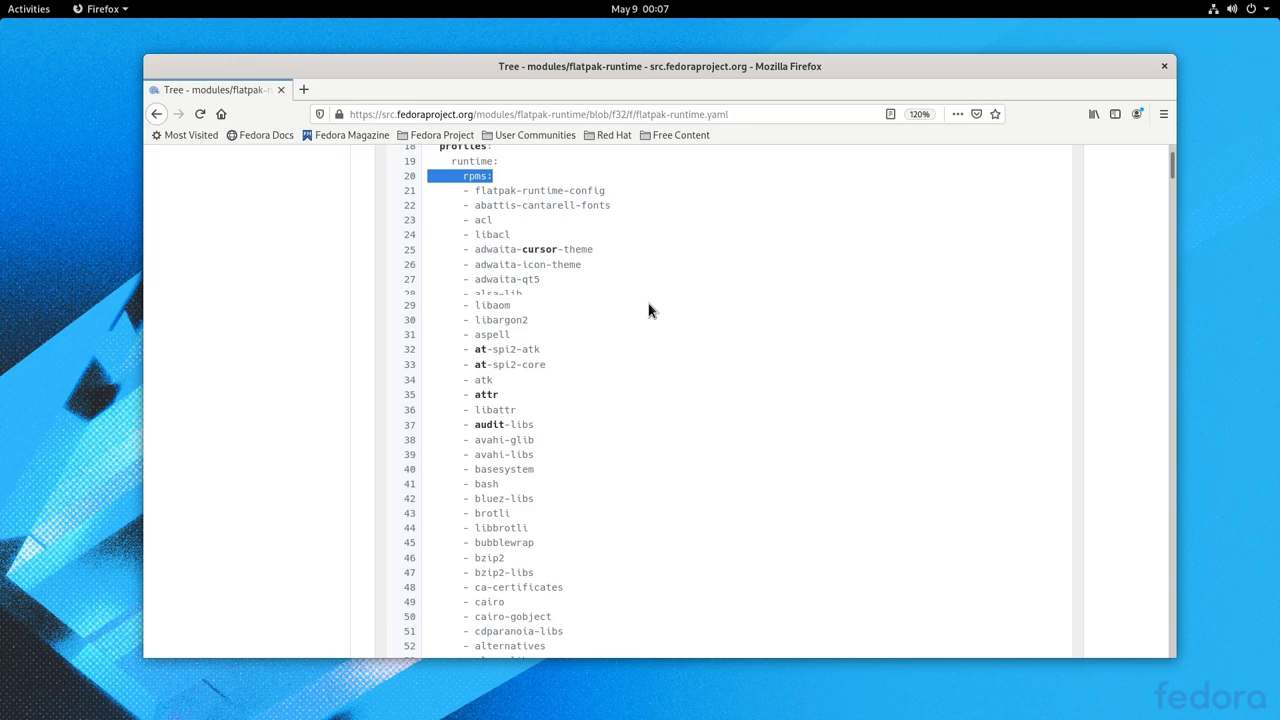
{"action": "scroll", "coordinate": [648, 310], "scroll_direction": "down", "scroll_amount": 6}
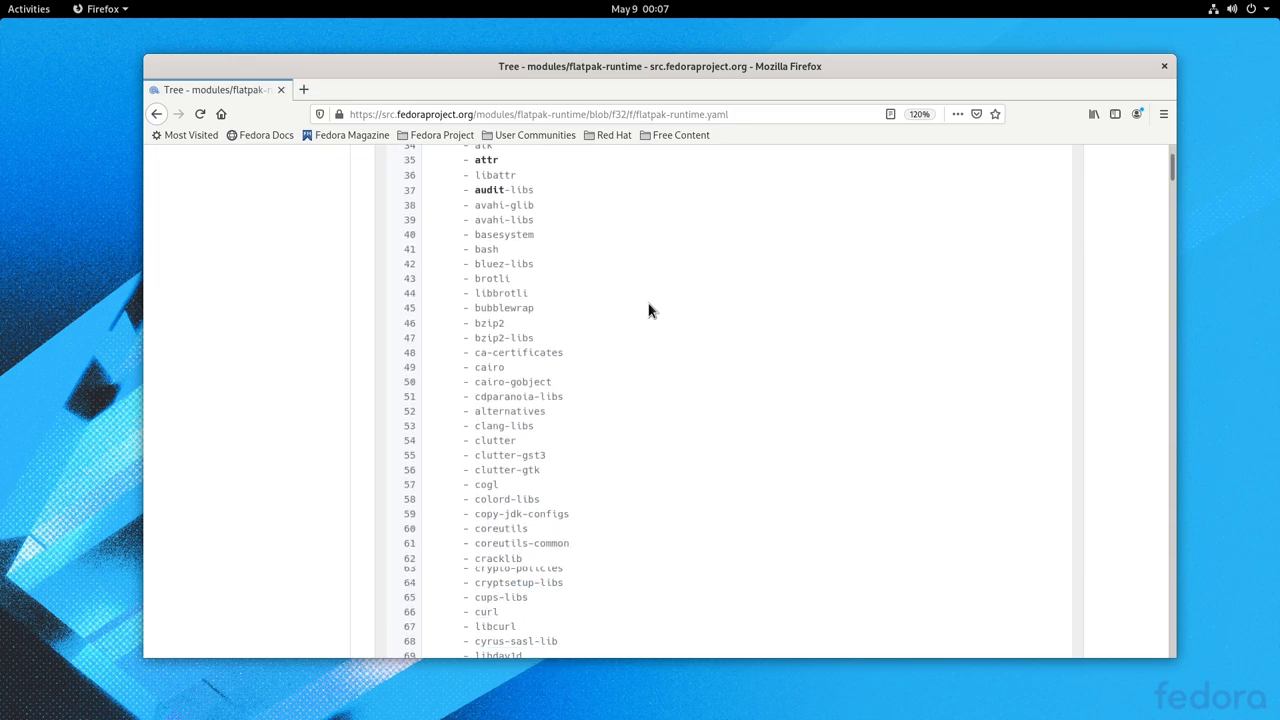
{"action": "scroll", "coordinate": [648, 310], "scroll_direction": "down", "scroll_amount": 10}
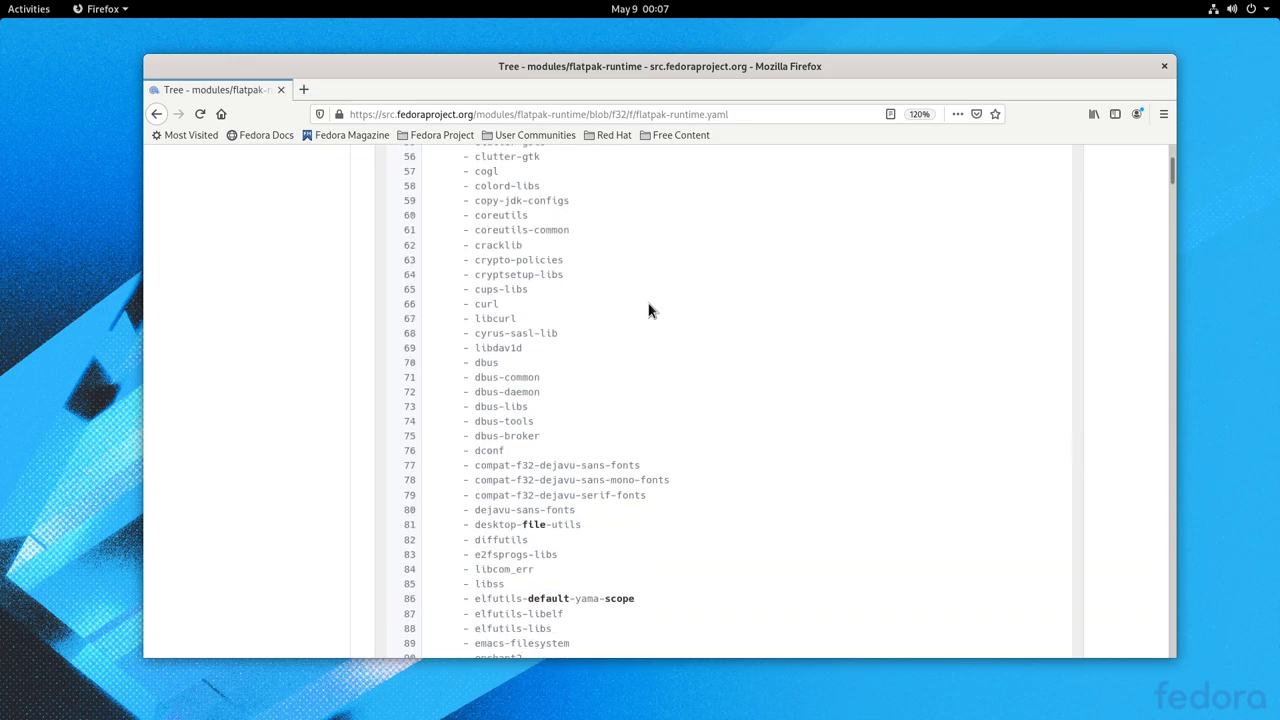
{"action": "scroll", "coordinate": [648, 310], "scroll_direction": "down", "scroll_amount": 9}
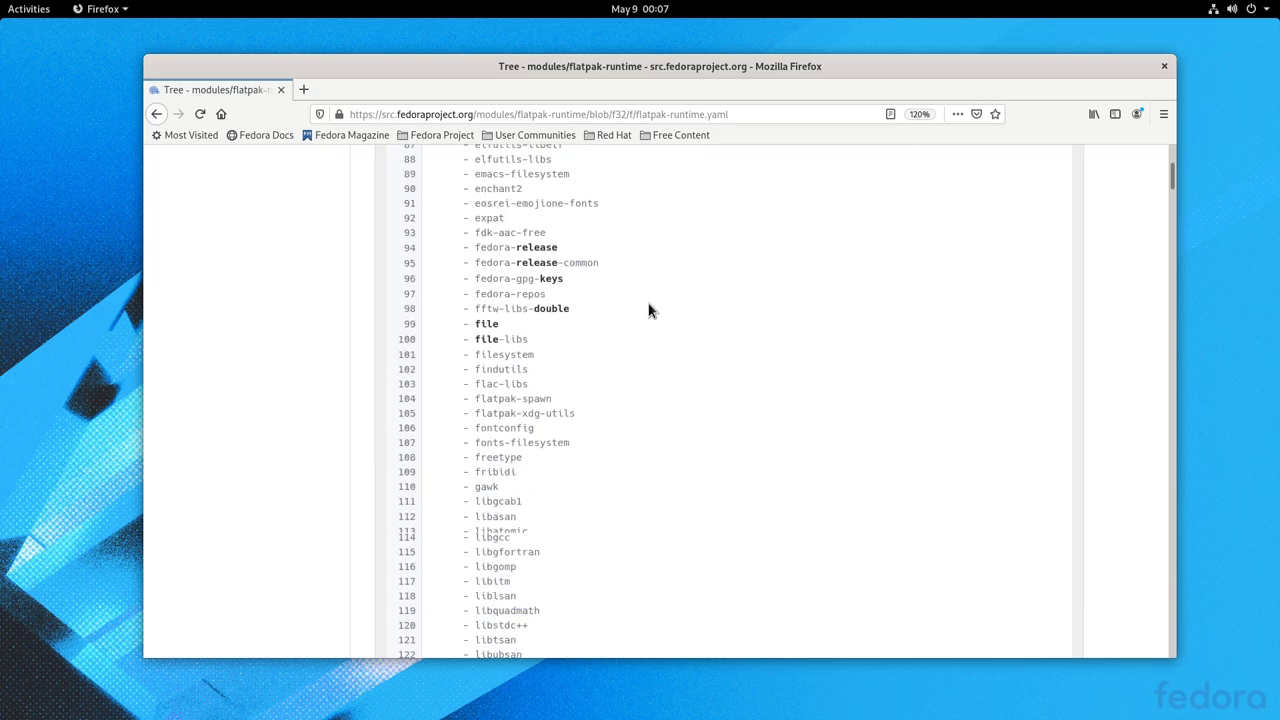
{"action": "scroll", "coordinate": [648, 310], "scroll_direction": "down", "scroll_amount": 11}
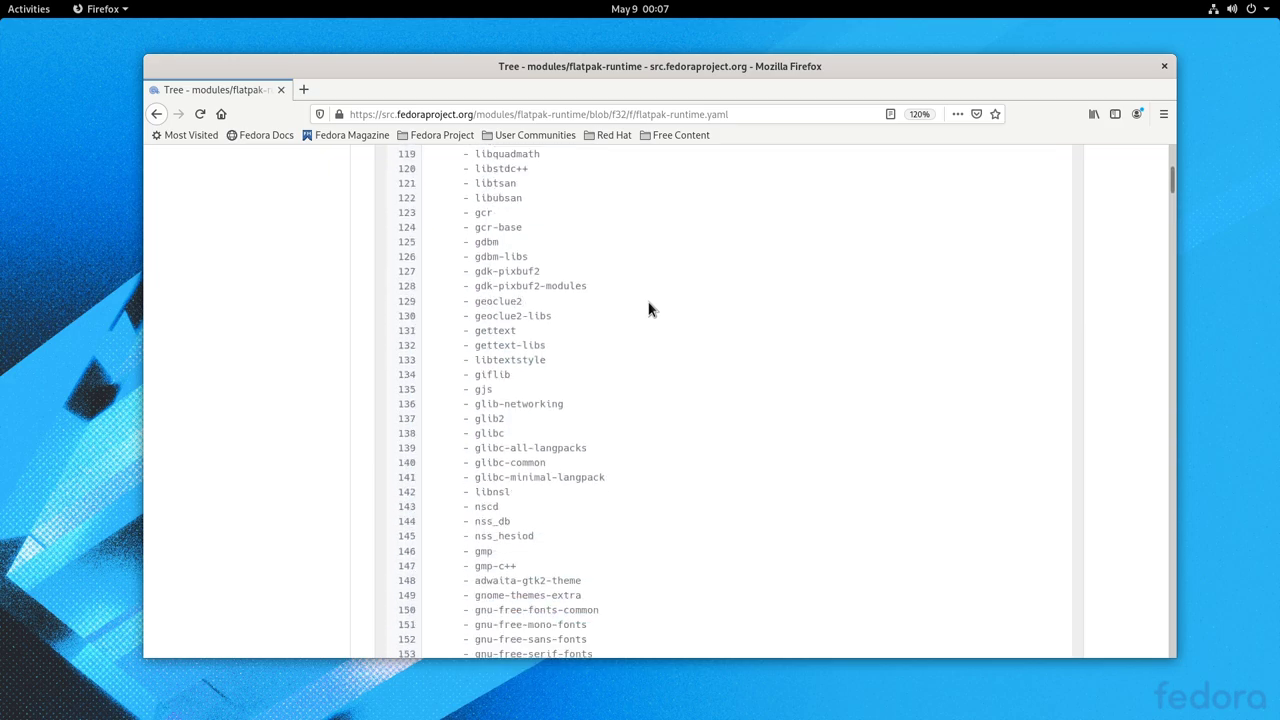
{"action": "scroll", "coordinate": [648, 310], "scroll_direction": "down", "scroll_amount": 6}
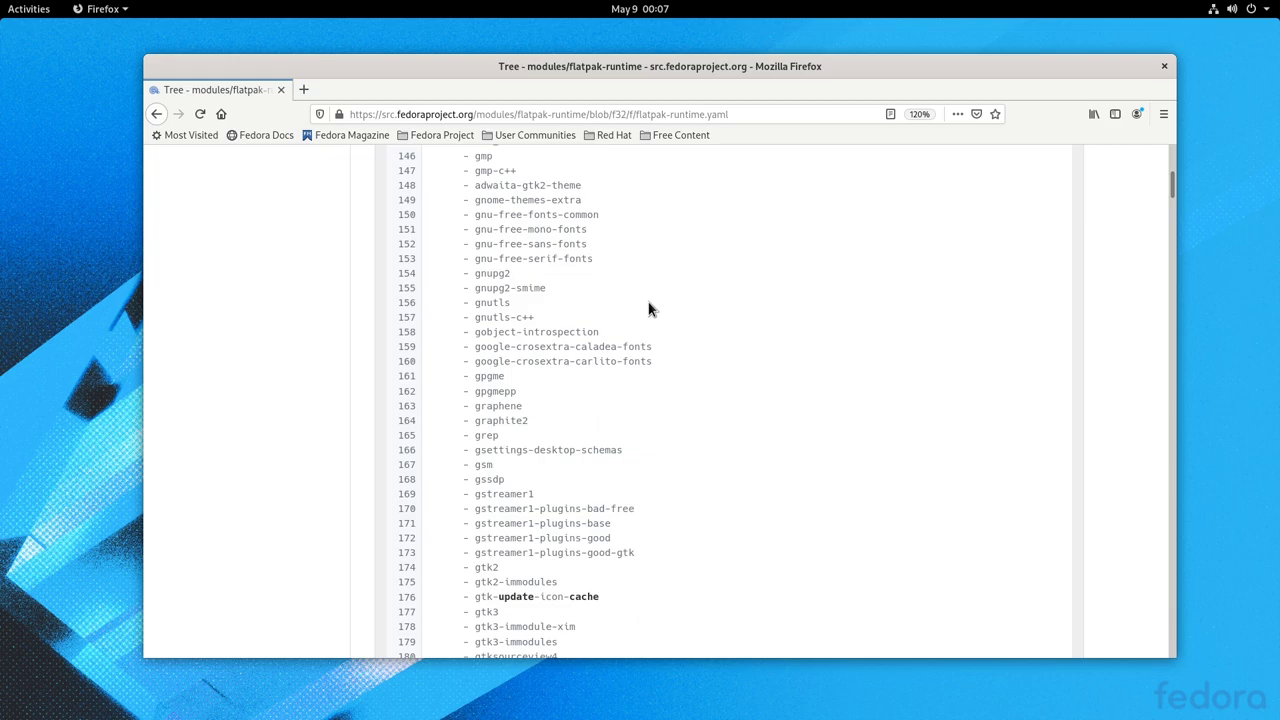
{"action": "scroll", "coordinate": [648, 310], "scroll_direction": "down", "scroll_amount": 9}
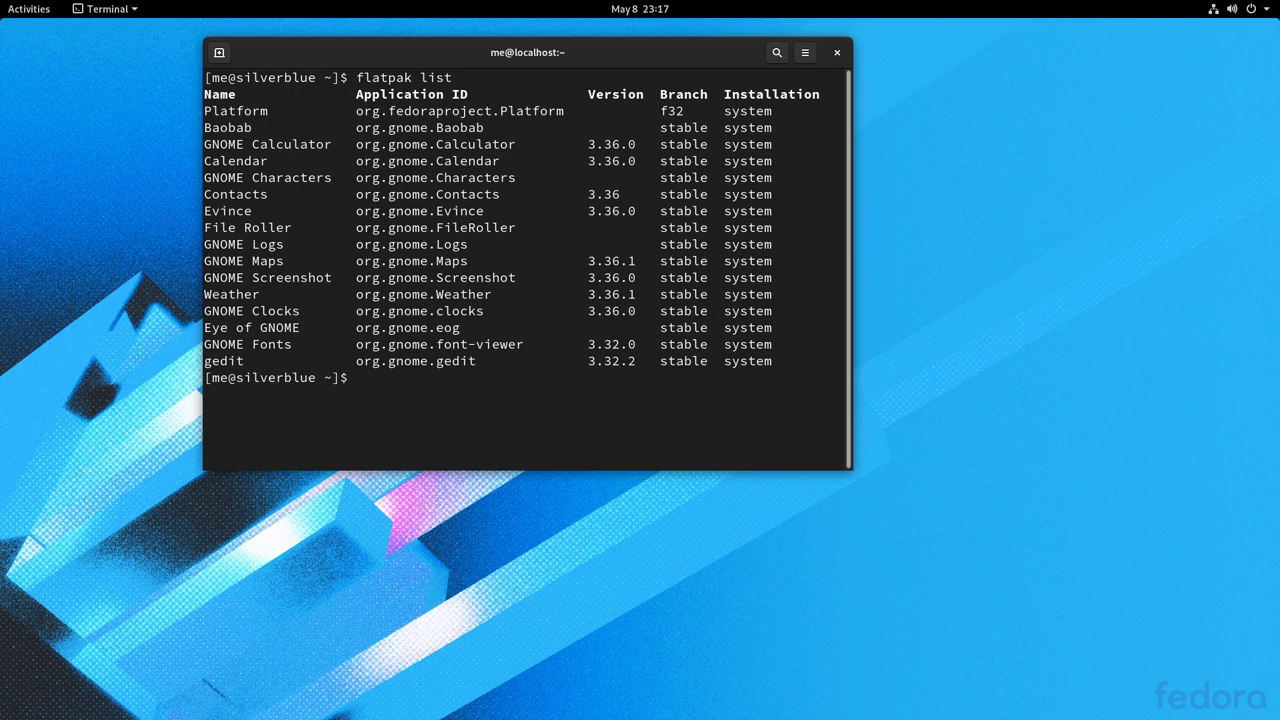
Step: Run flatpak info on org.fedoraproject.Platform, highlighting Installed 1.8 GB and Branch f32
{"action": "type", "text": "flatpak info org.fedo"}
{"action": "key", "text": "Tab"}
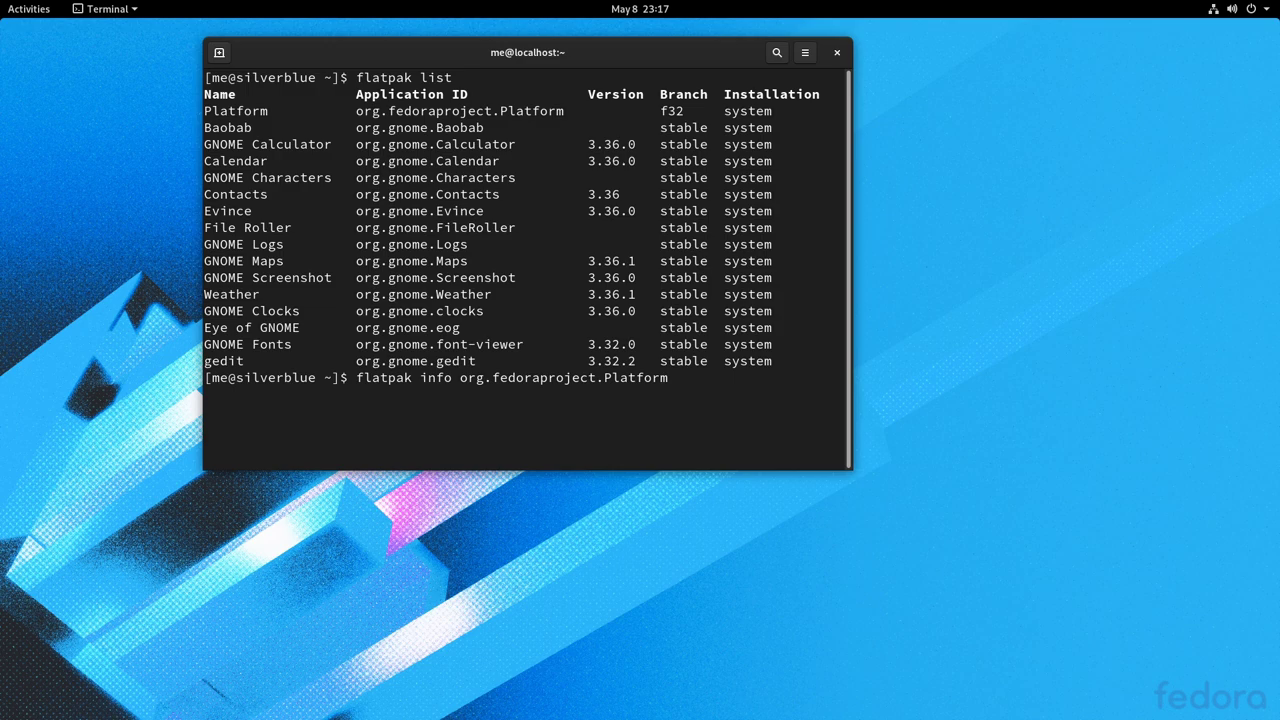
{"action": "key", "text": "Return"}
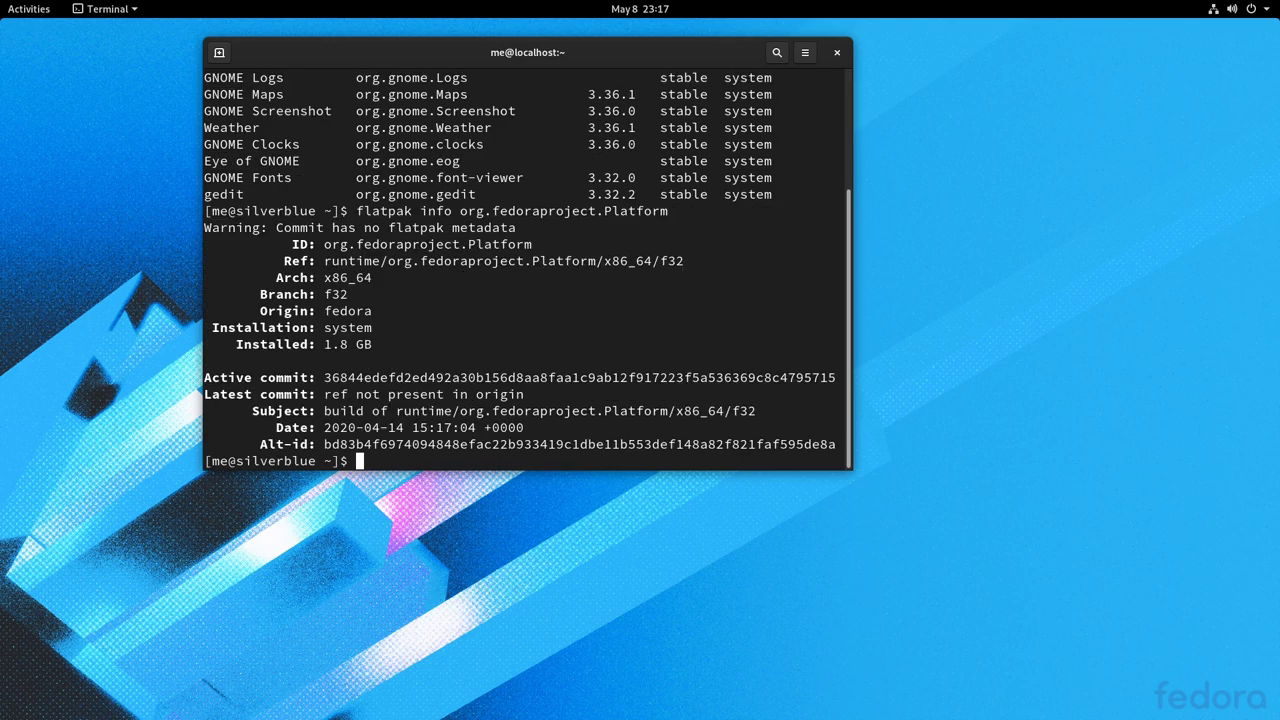
{"action": "triple_click", "coordinate": [322, 344]}
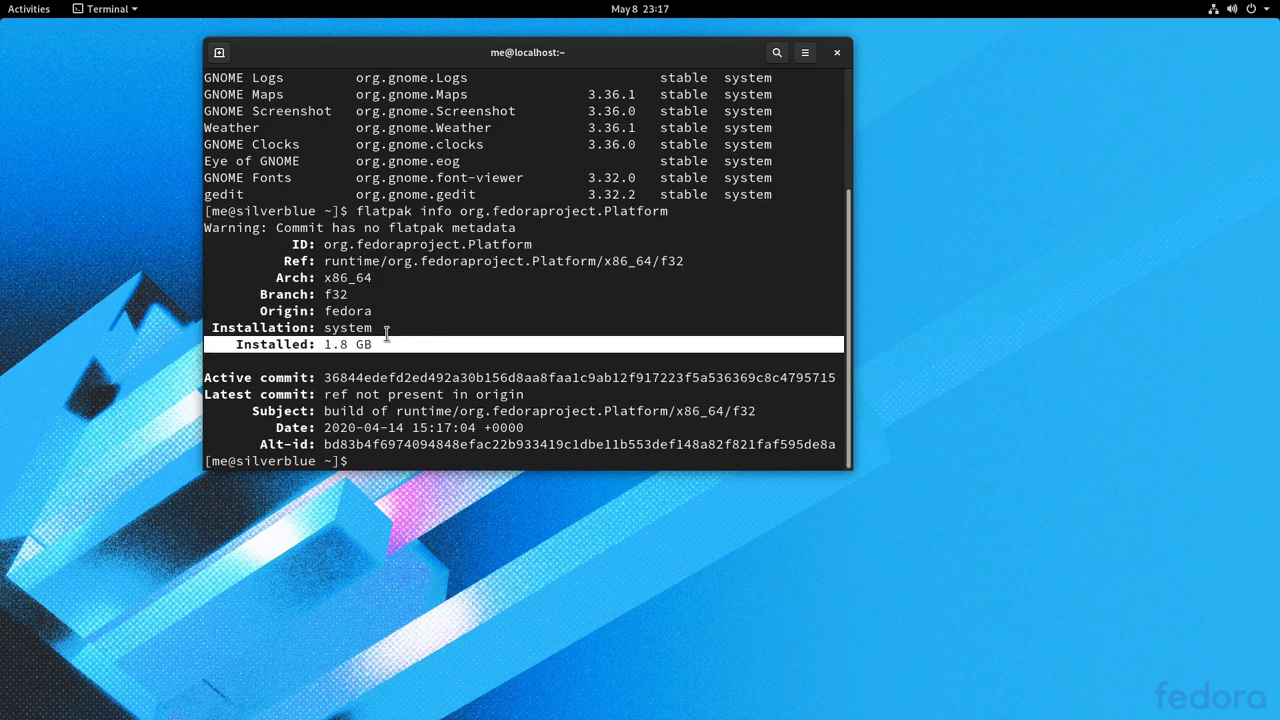
{"action": "triple_click", "coordinate": [342, 294]}
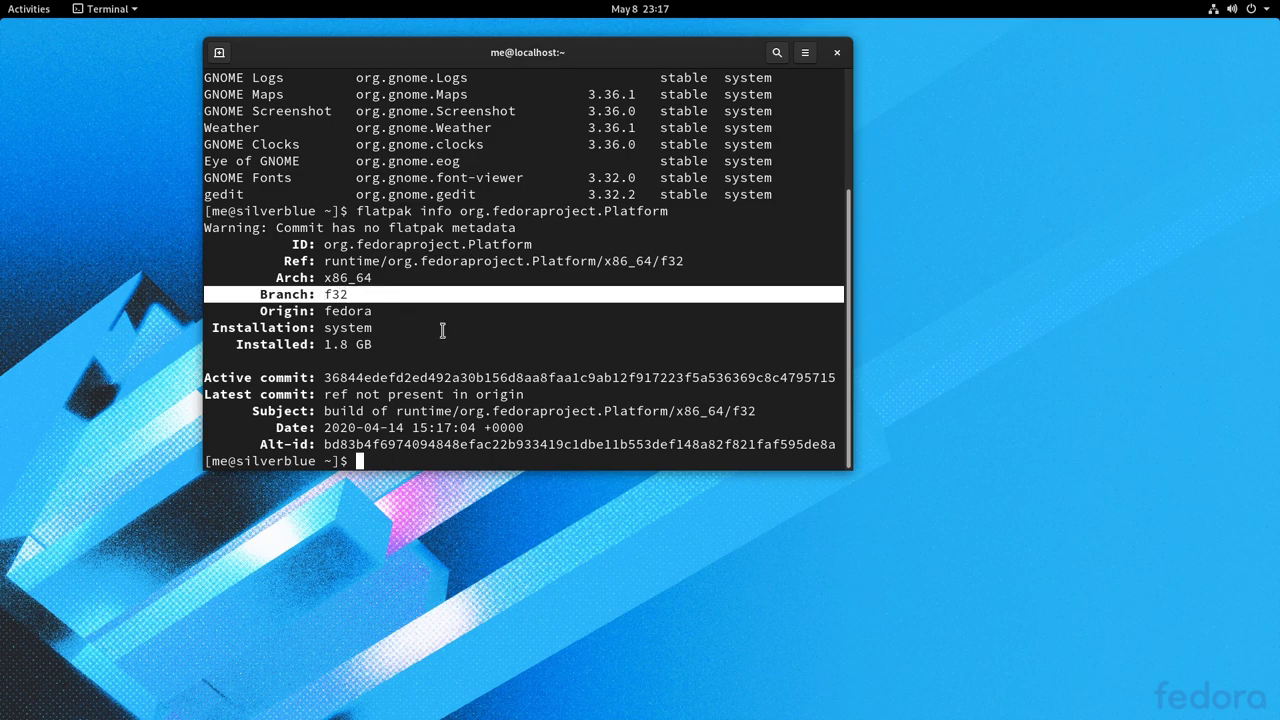
Step: Change to /var/lib/flatpak/ and list its contents, picking out the runtime folder
{"action": "type", "text": "cd /var/lib/flatpak/"}
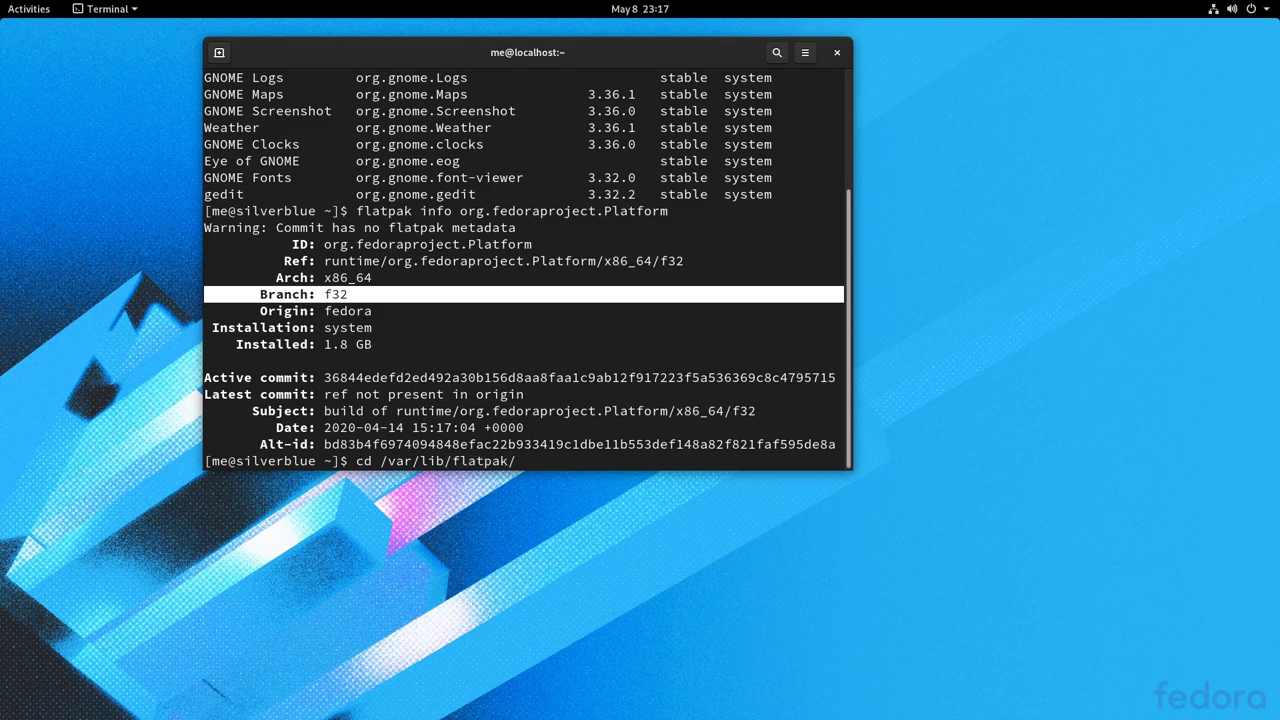
{"action": "key", "text": "Return"}
{"action": "type", "text": "ls"}
{"action": "key", "text": "Return"}
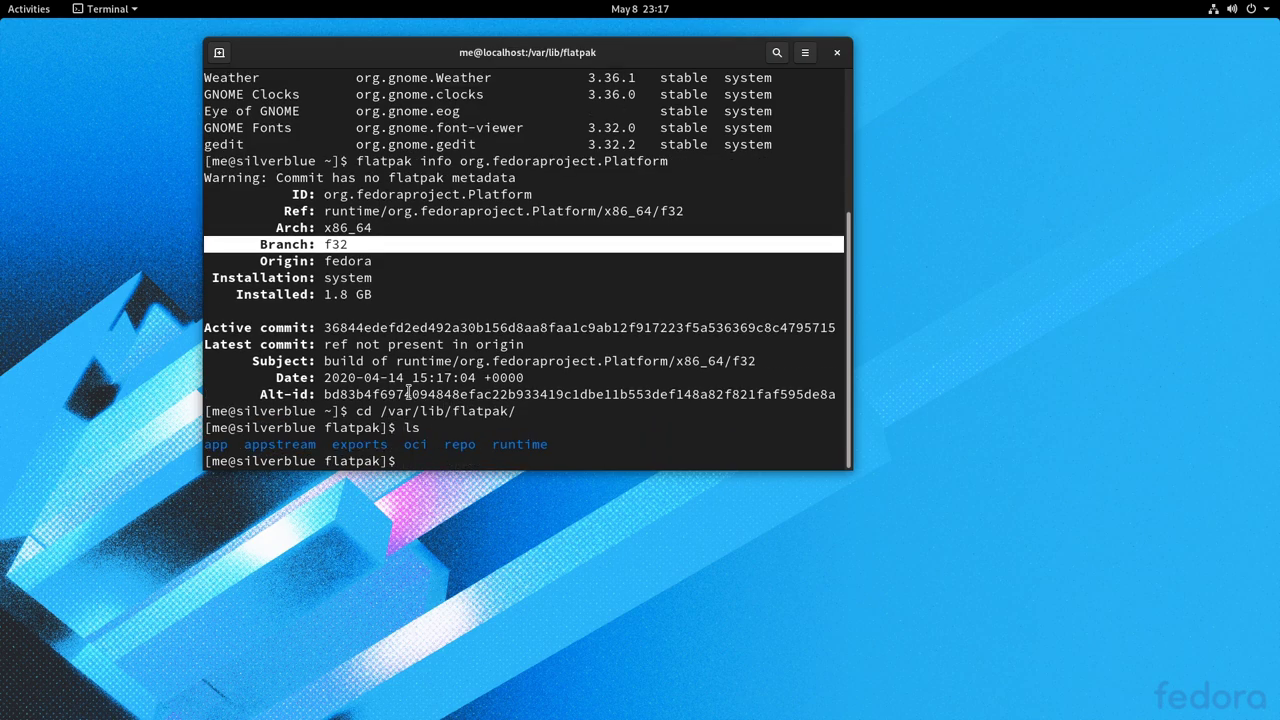
{"action": "double_click", "coordinate": [505, 444]}
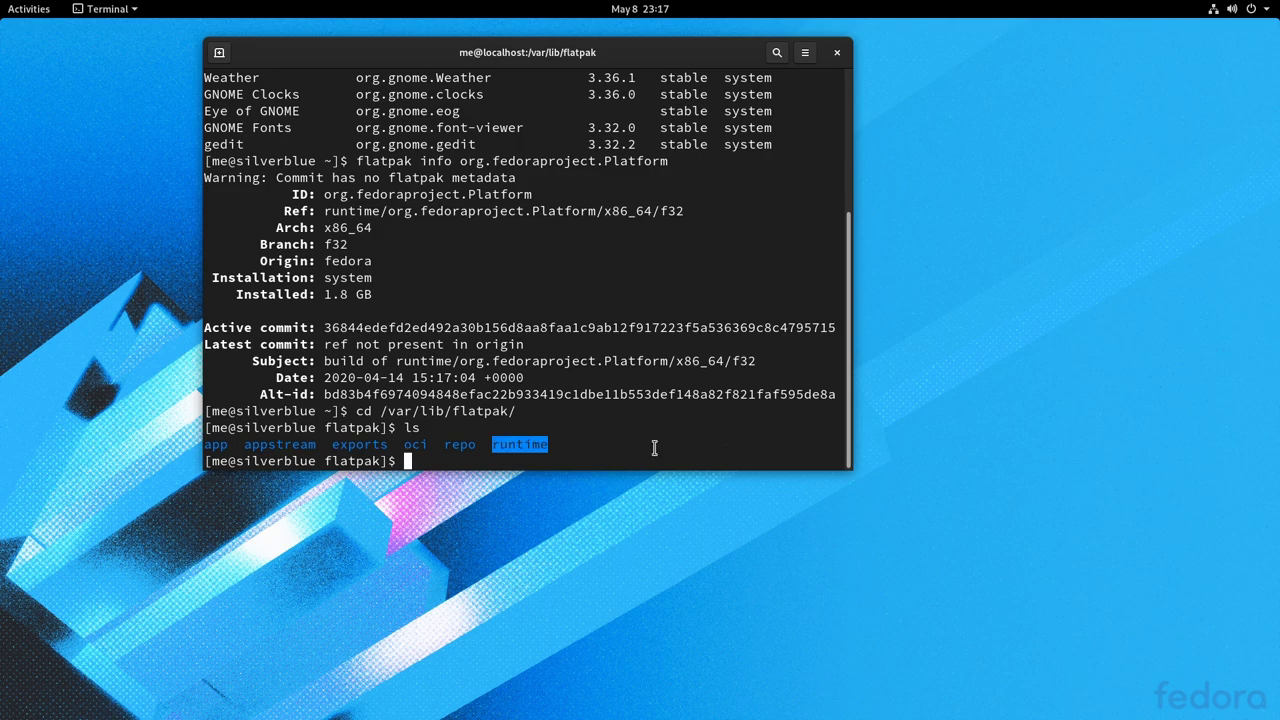
Step: Enter runtime/, list it, and measure its total size with du -hs (1.4G)
{"action": "type", "text": "cd runtime/"}
{"action": "key", "text": "Return"}
{"action": "type", "text": "ls"}
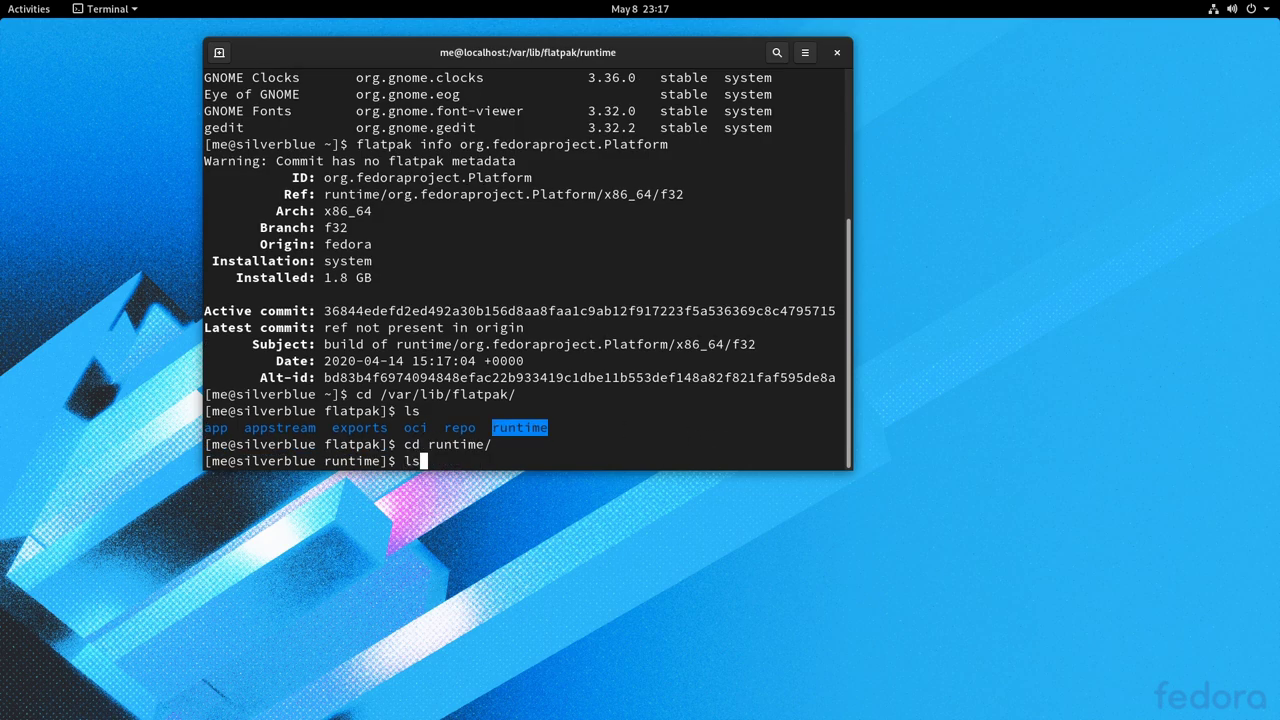
{"action": "key", "text": "Return"}
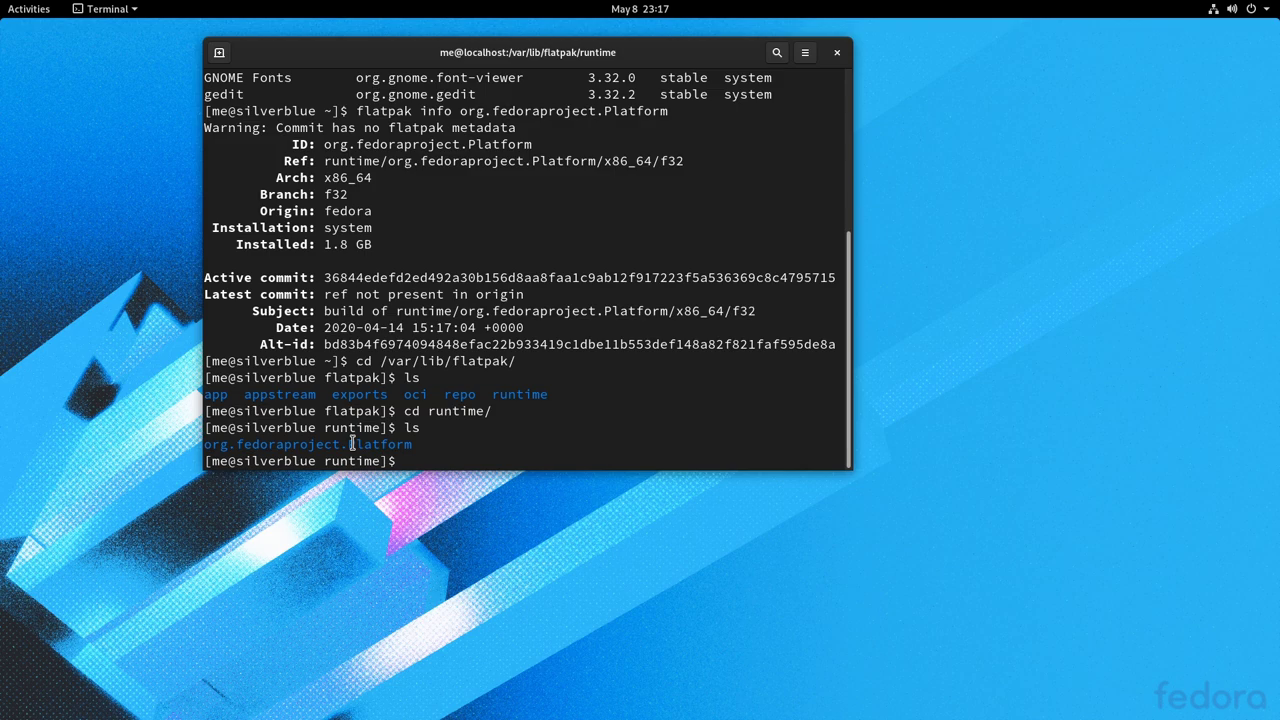
{"action": "triple_click", "coordinate": [352, 446]}
{"action": "type", "text": "du -hs"}
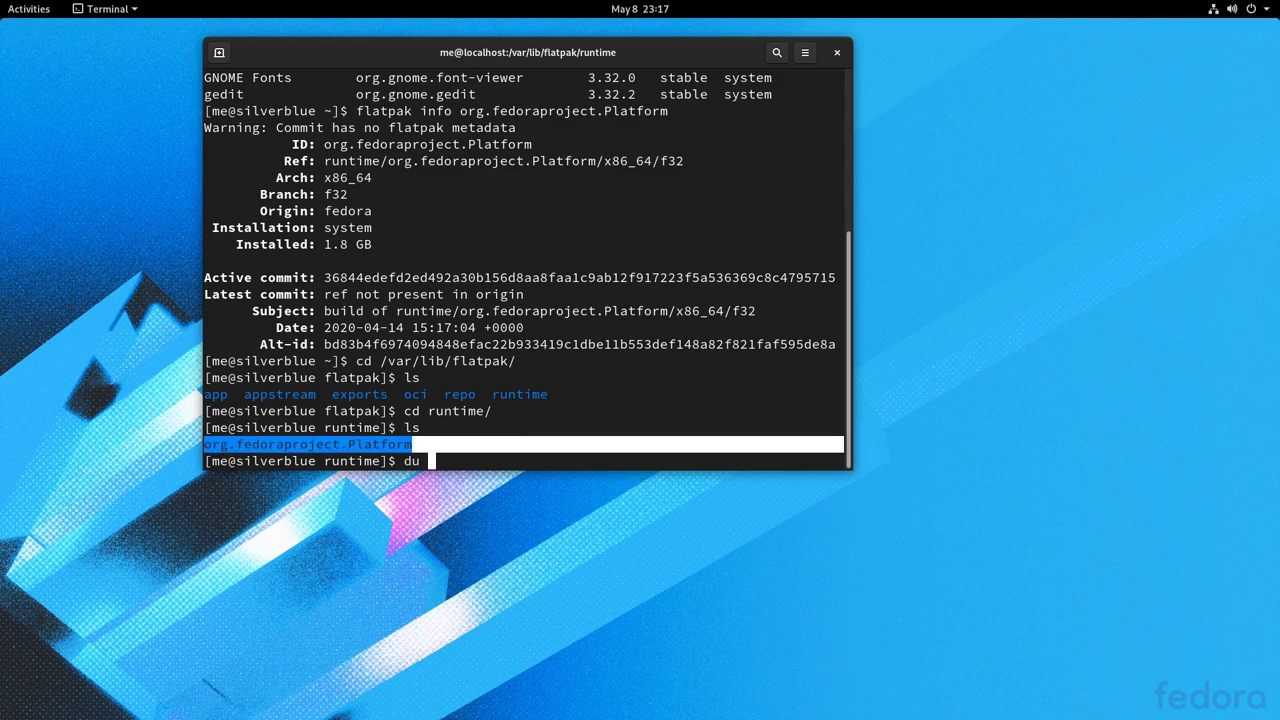
{"action": "key", "text": "Return"}
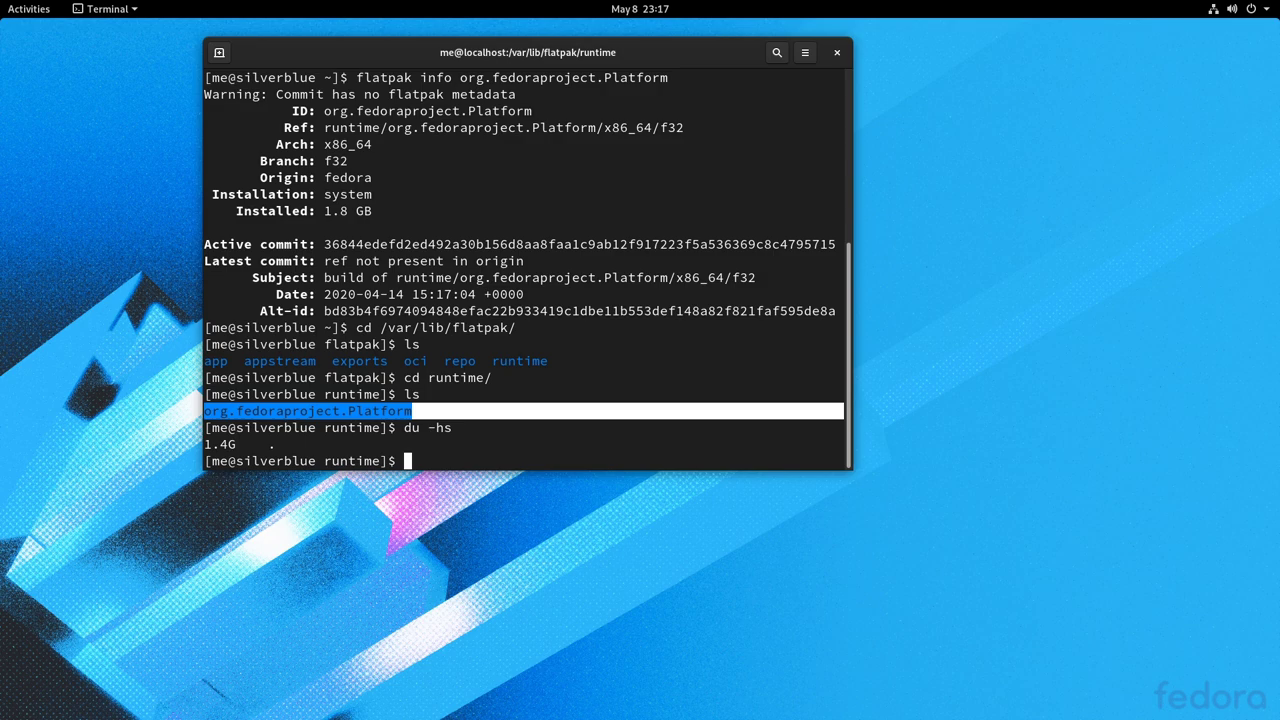
Step: Start installing org.fedoraproject.Sdk and accept the fedora remote with y
{"action": "type", "text": "flatpak install org.fedorapro"}
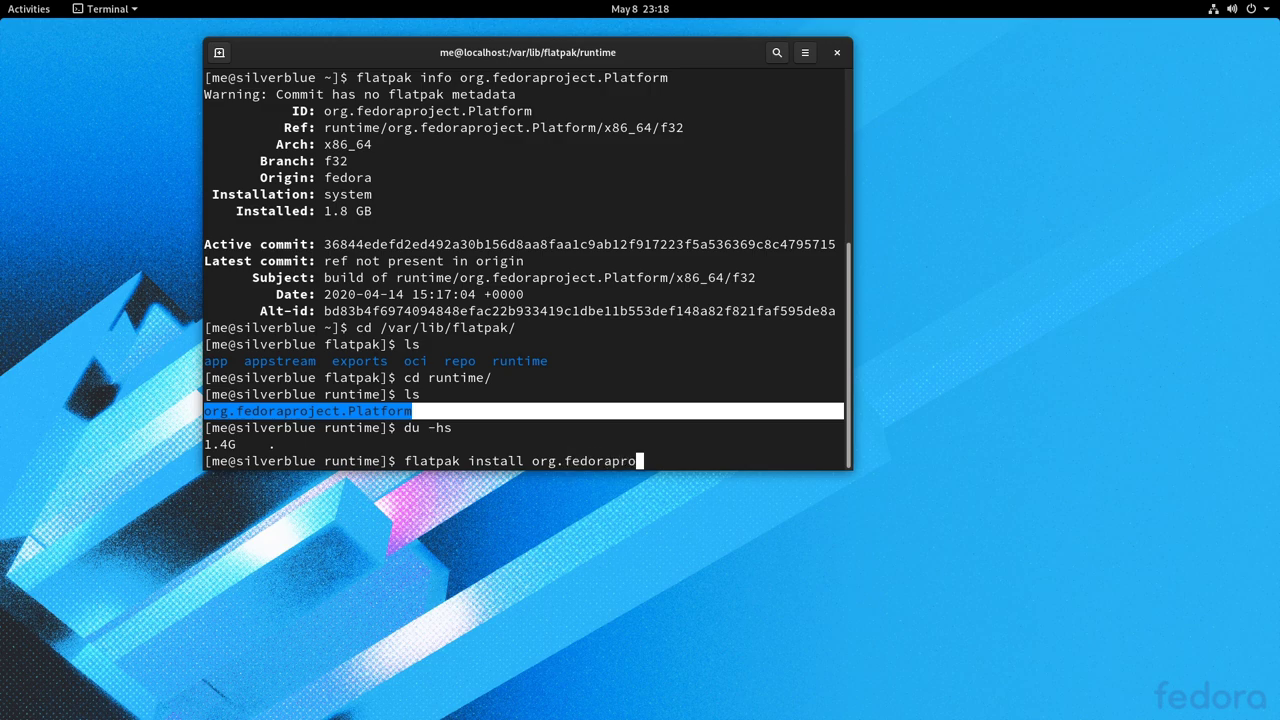
{"action": "type", "text": "ject.Sdk"}
{"action": "key", "text": "Return"}
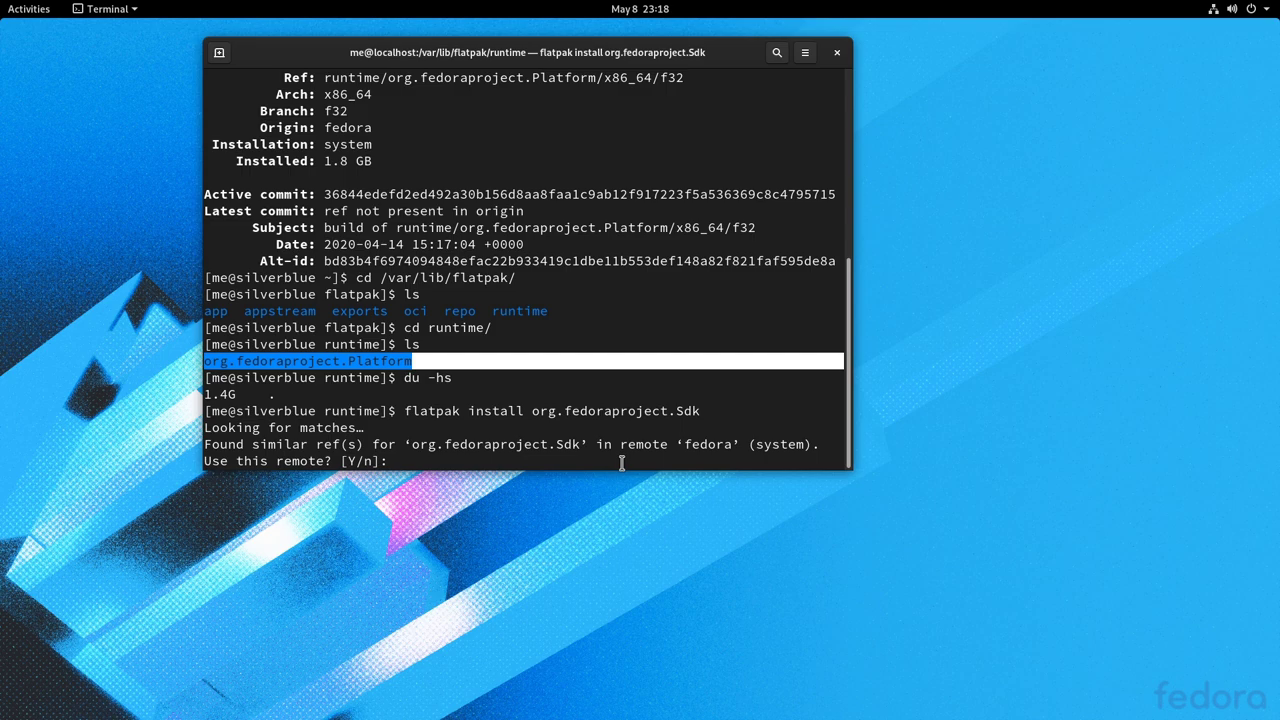
{"action": "type", "text": "y"}
{"action": "key", "text": "Return"}
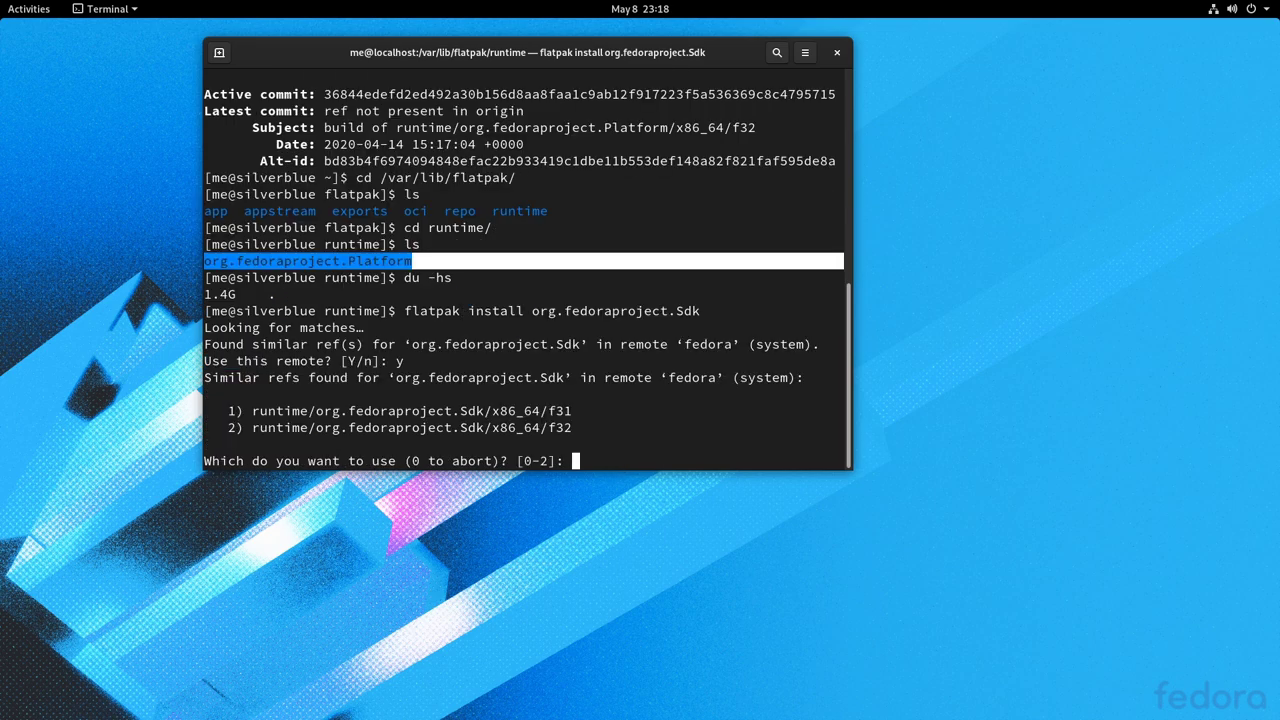
Step: Choose option 2 for the f32 SDK, then decline the 1.1 GB install with n
{"action": "double_click", "coordinate": [521, 427]}
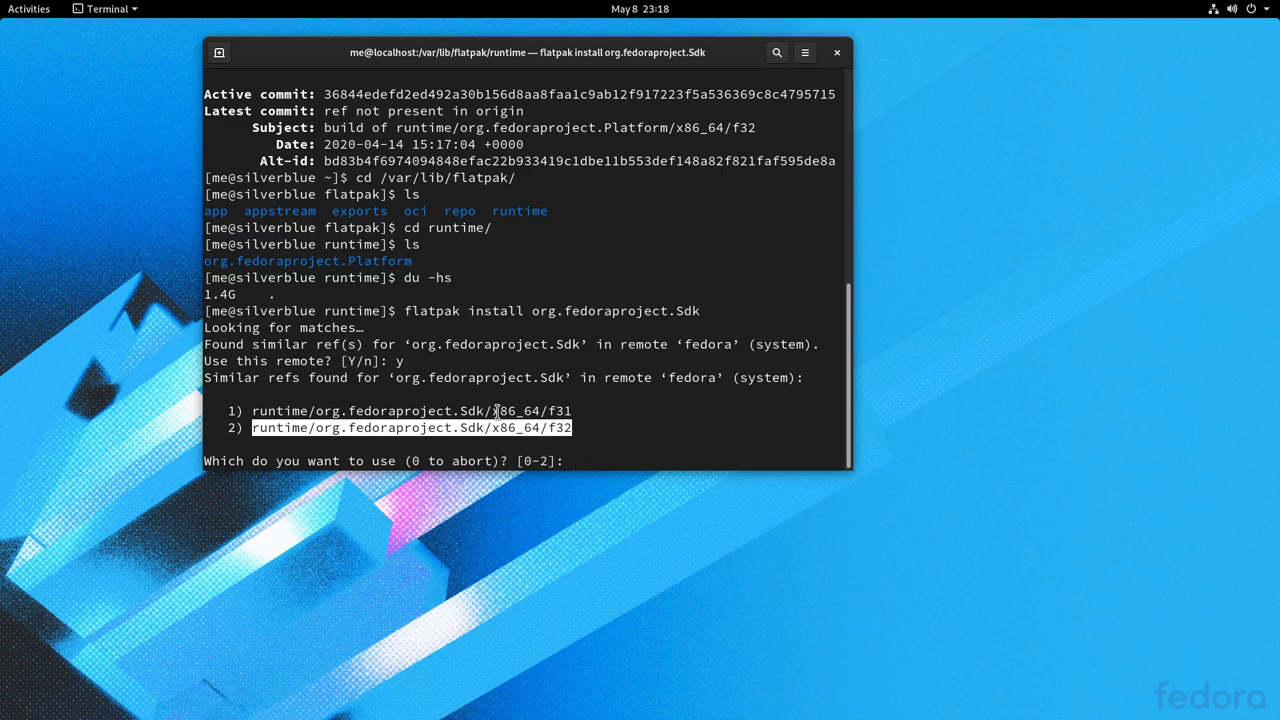
{"action": "triple_click", "coordinate": [495, 410]}
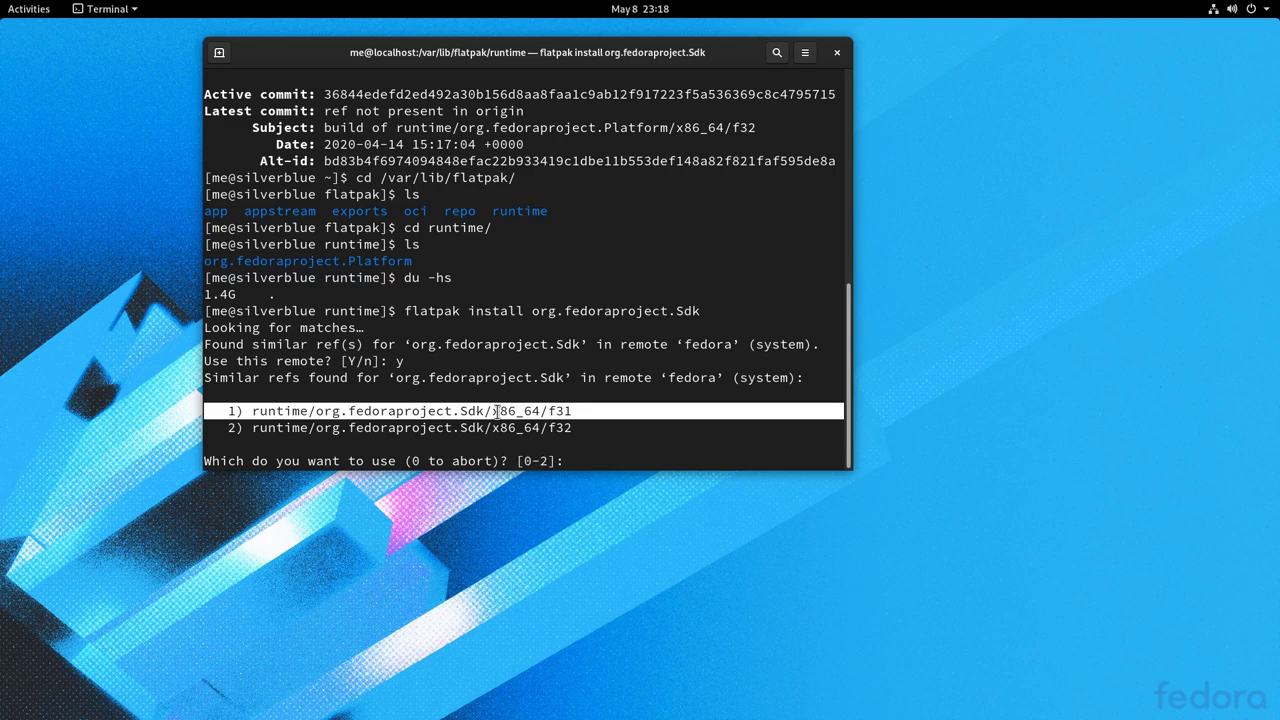
{"action": "double_click", "coordinate": [553, 427]}
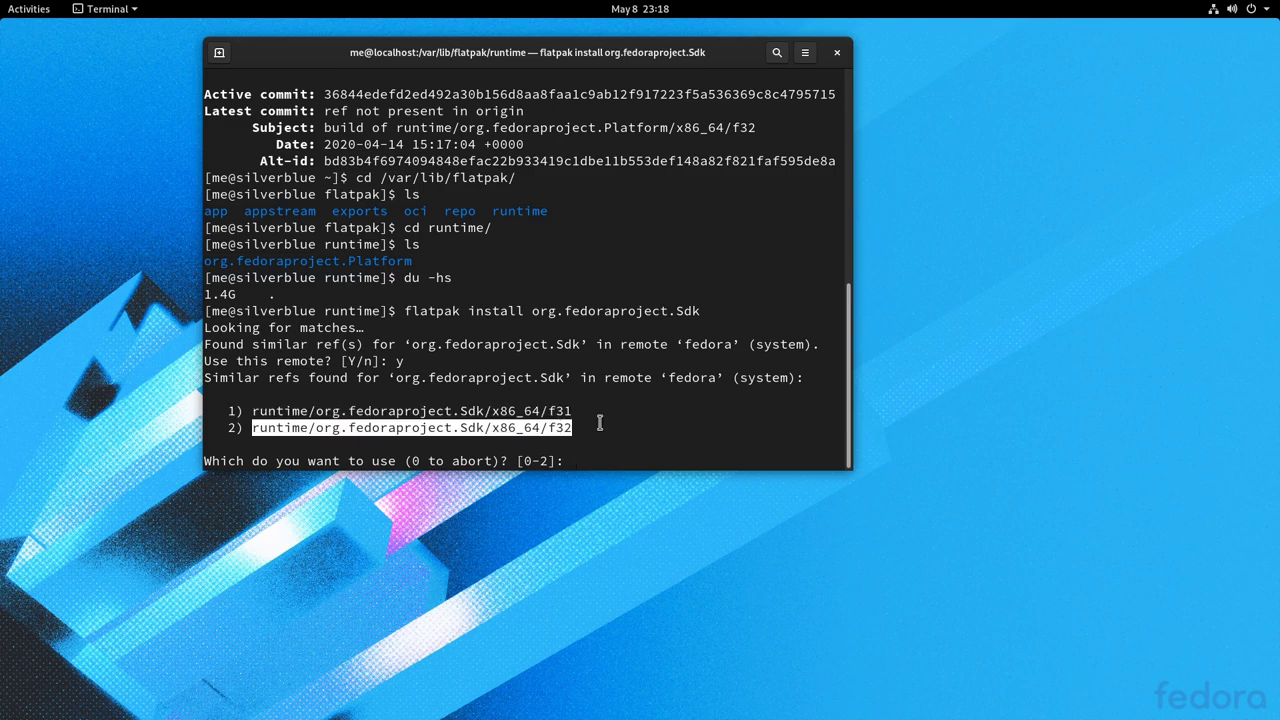
{"action": "type", "text": "2"}
{"action": "key", "text": "Return"}
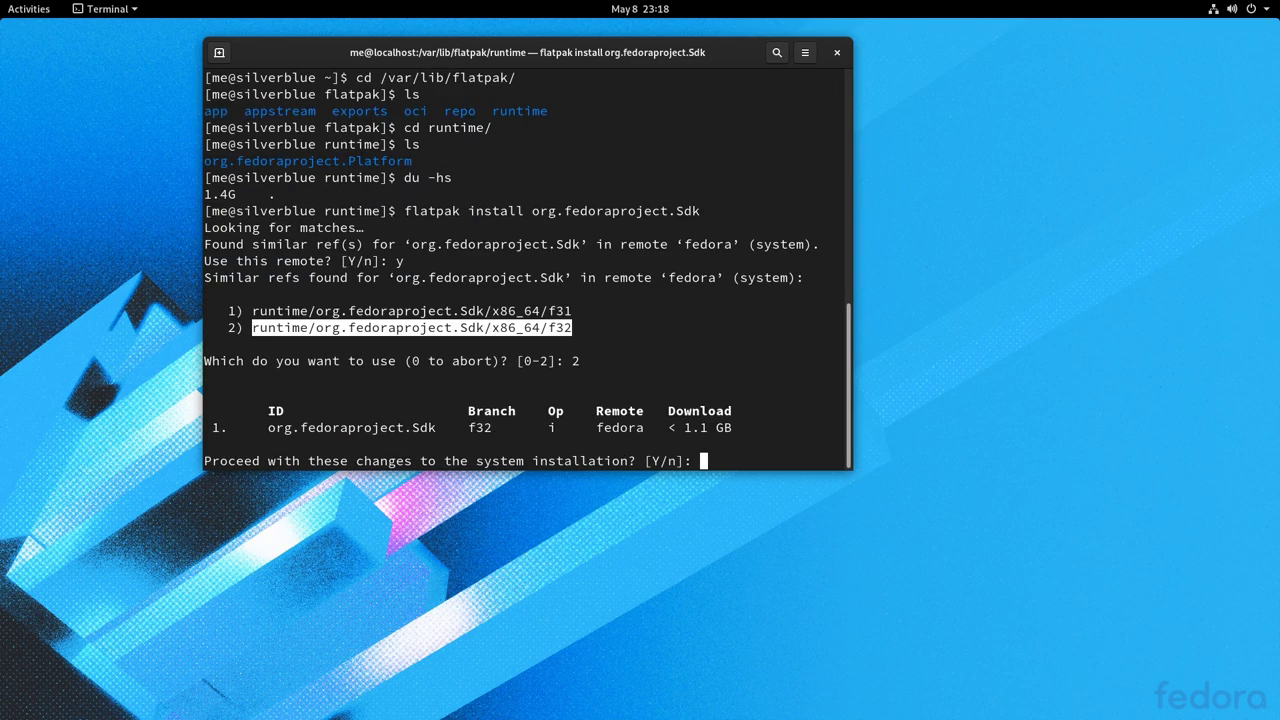
{"action": "triple_click", "coordinate": [607, 430]}
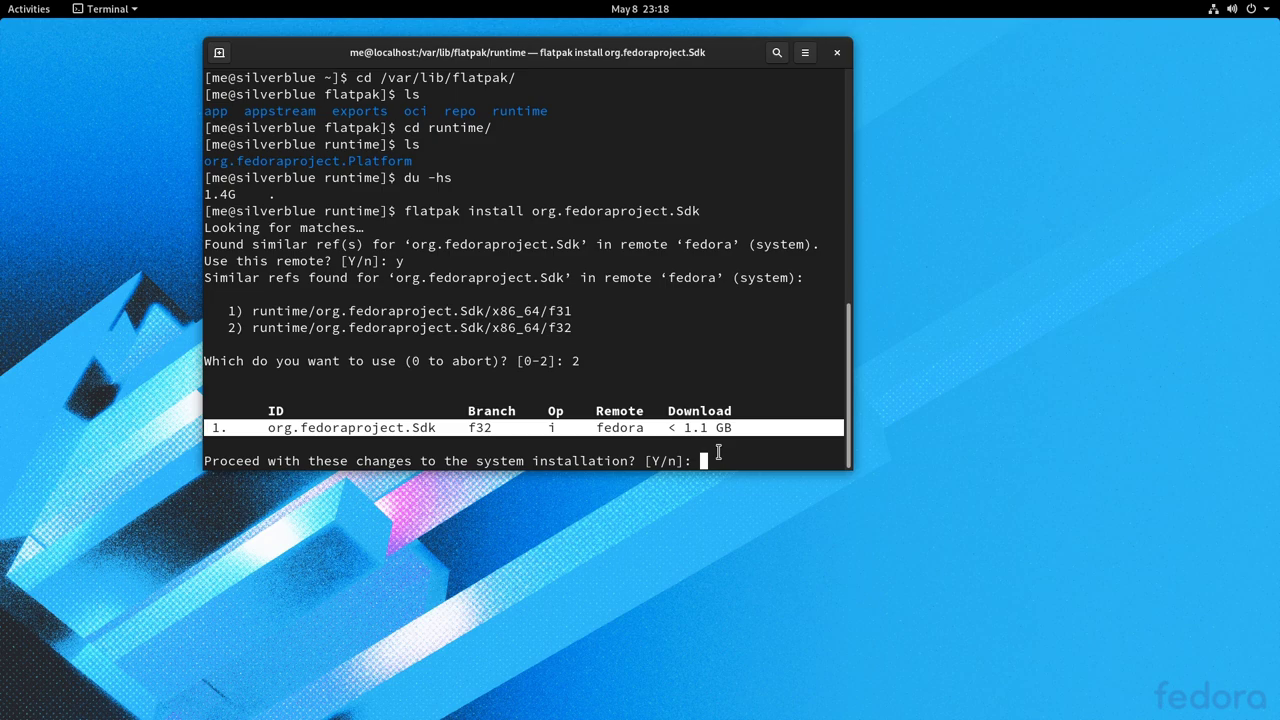
{"action": "type", "text": "n"}
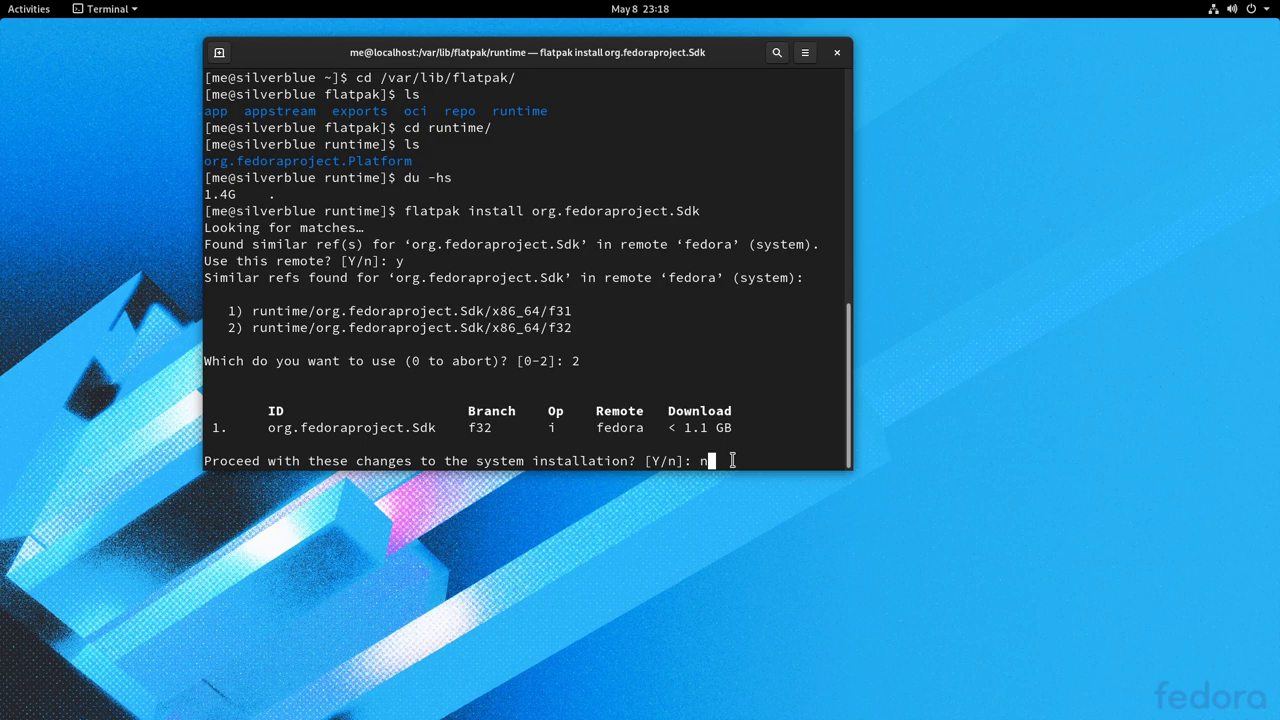